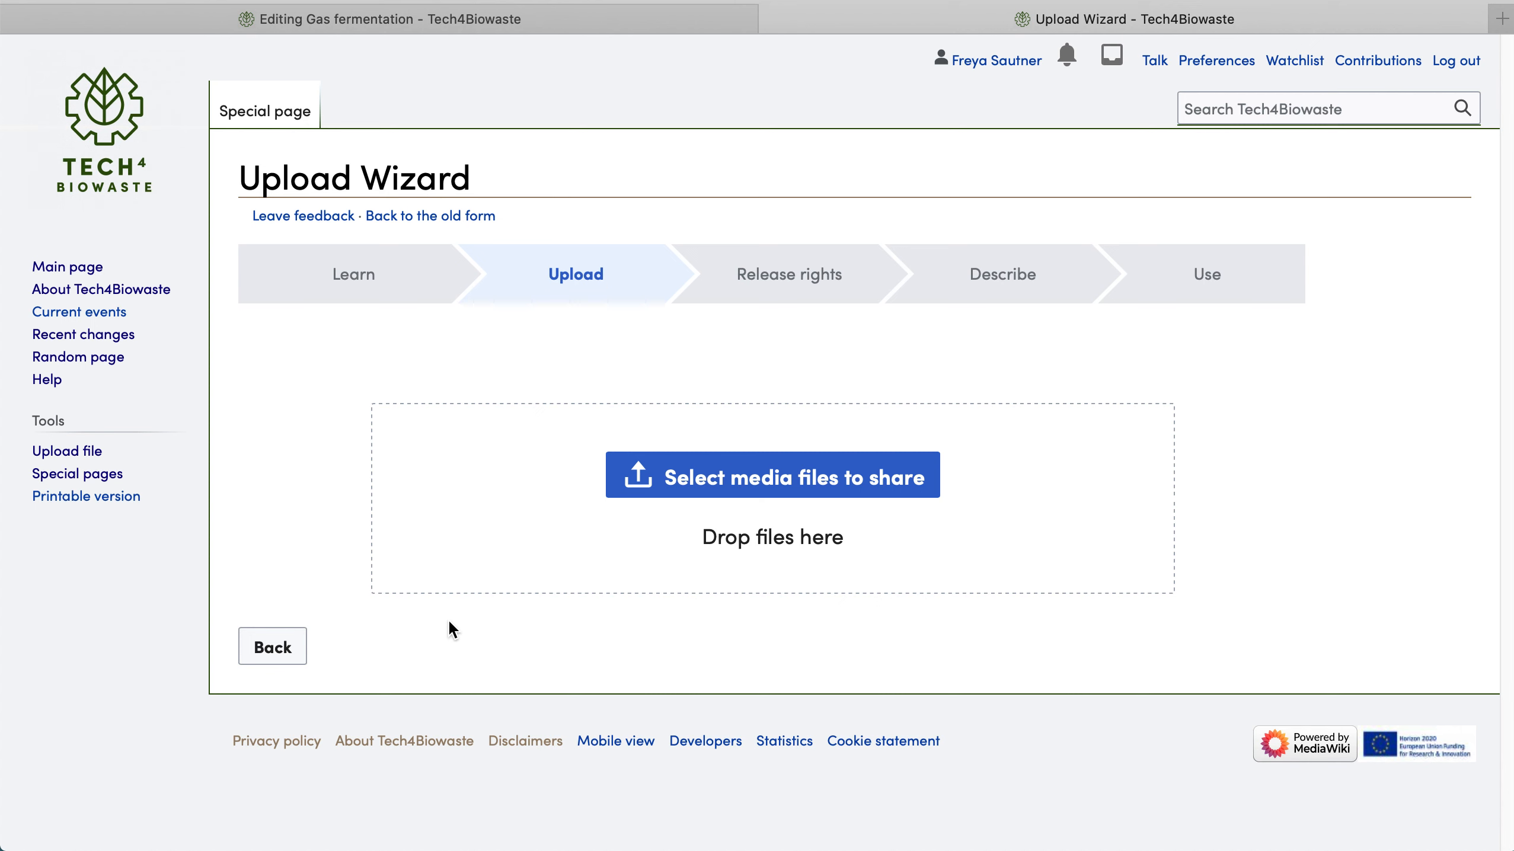
click(739, 486)
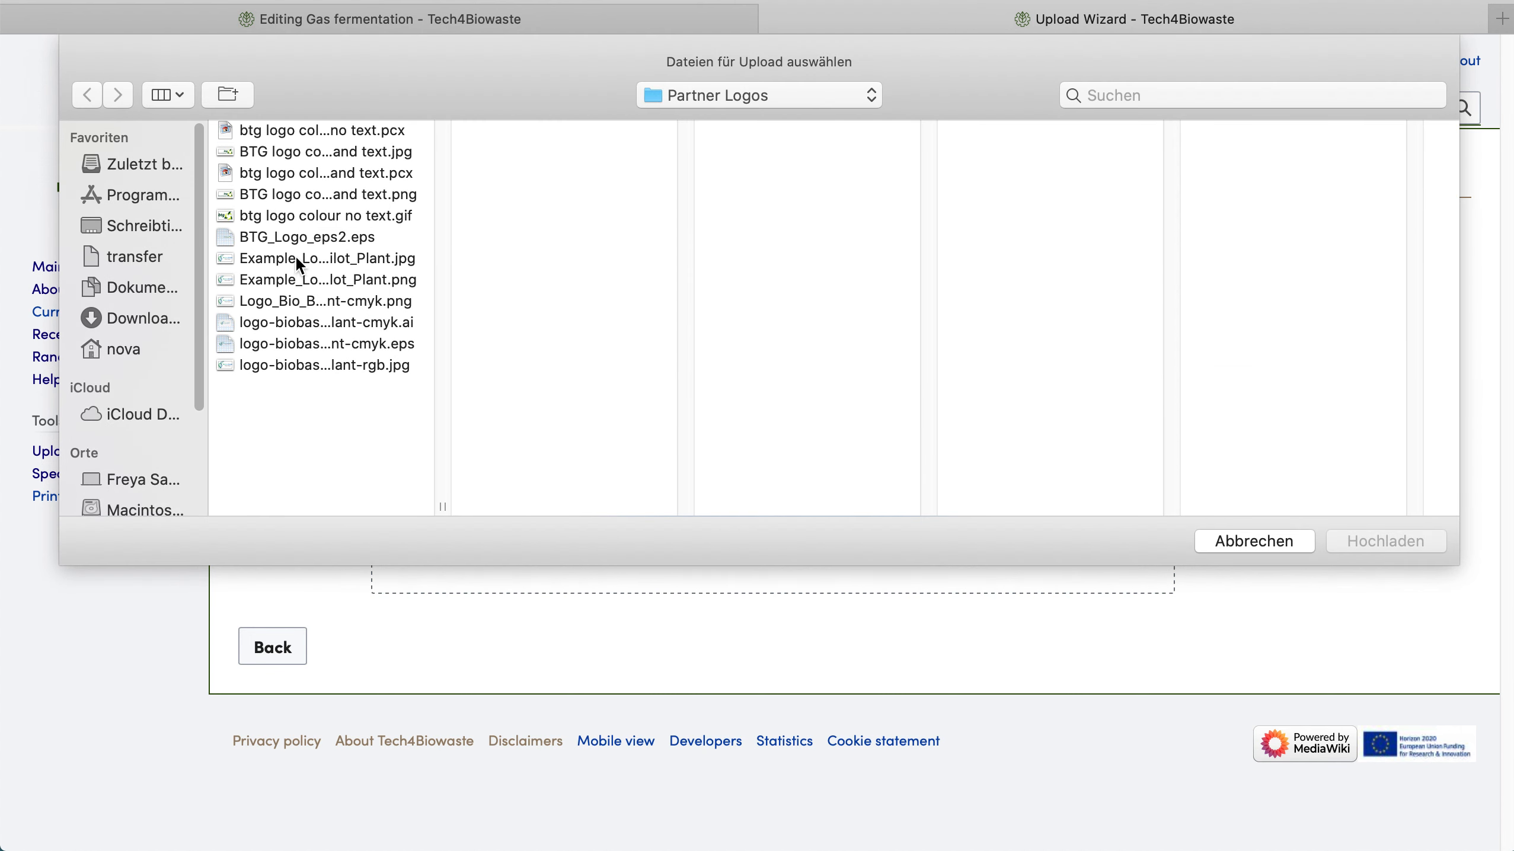
click(297, 258)
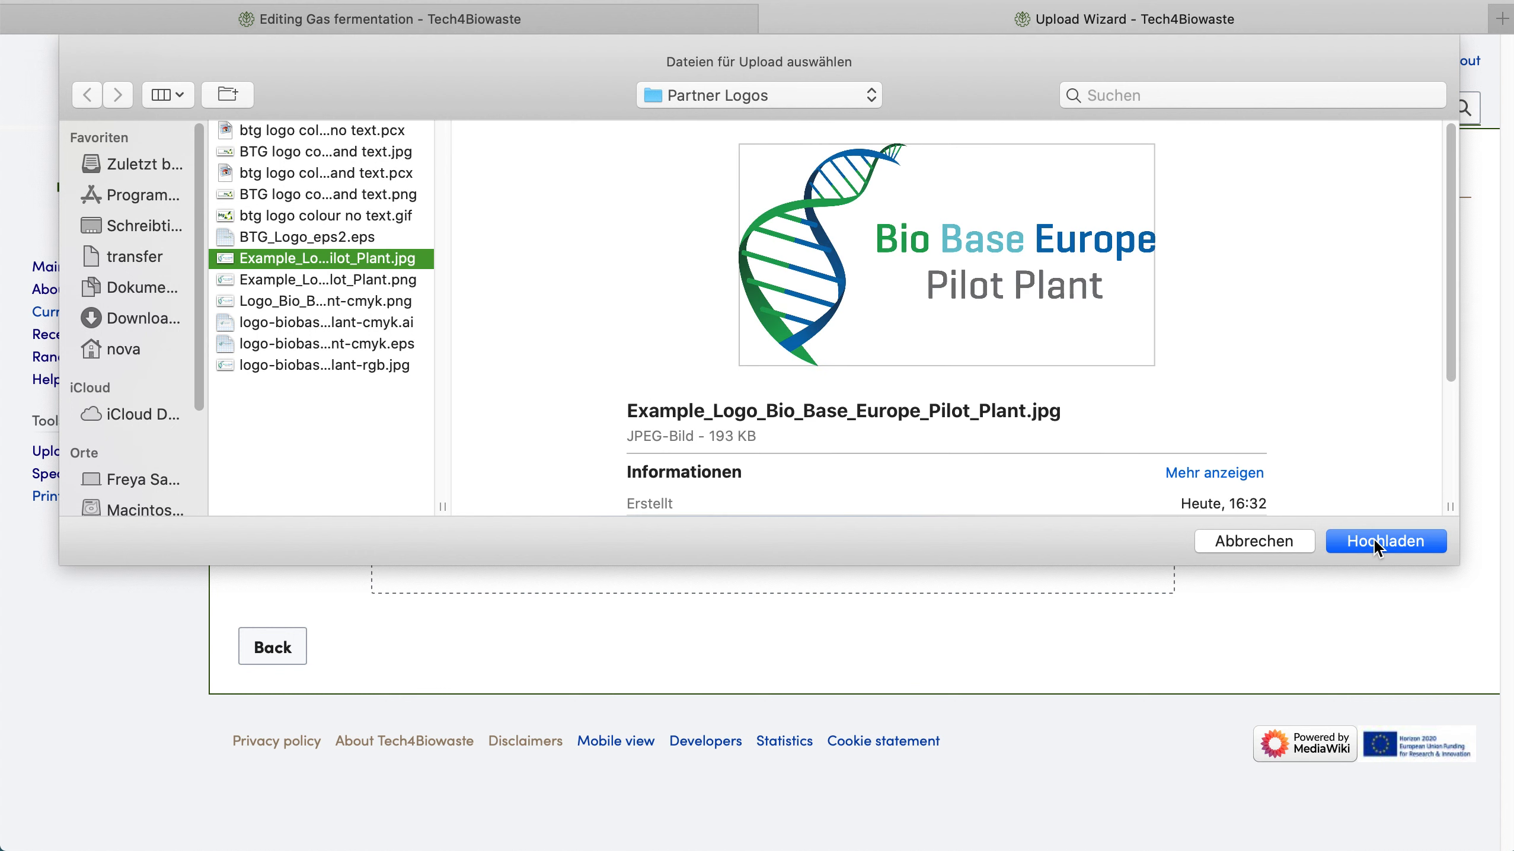
click(1375, 540)
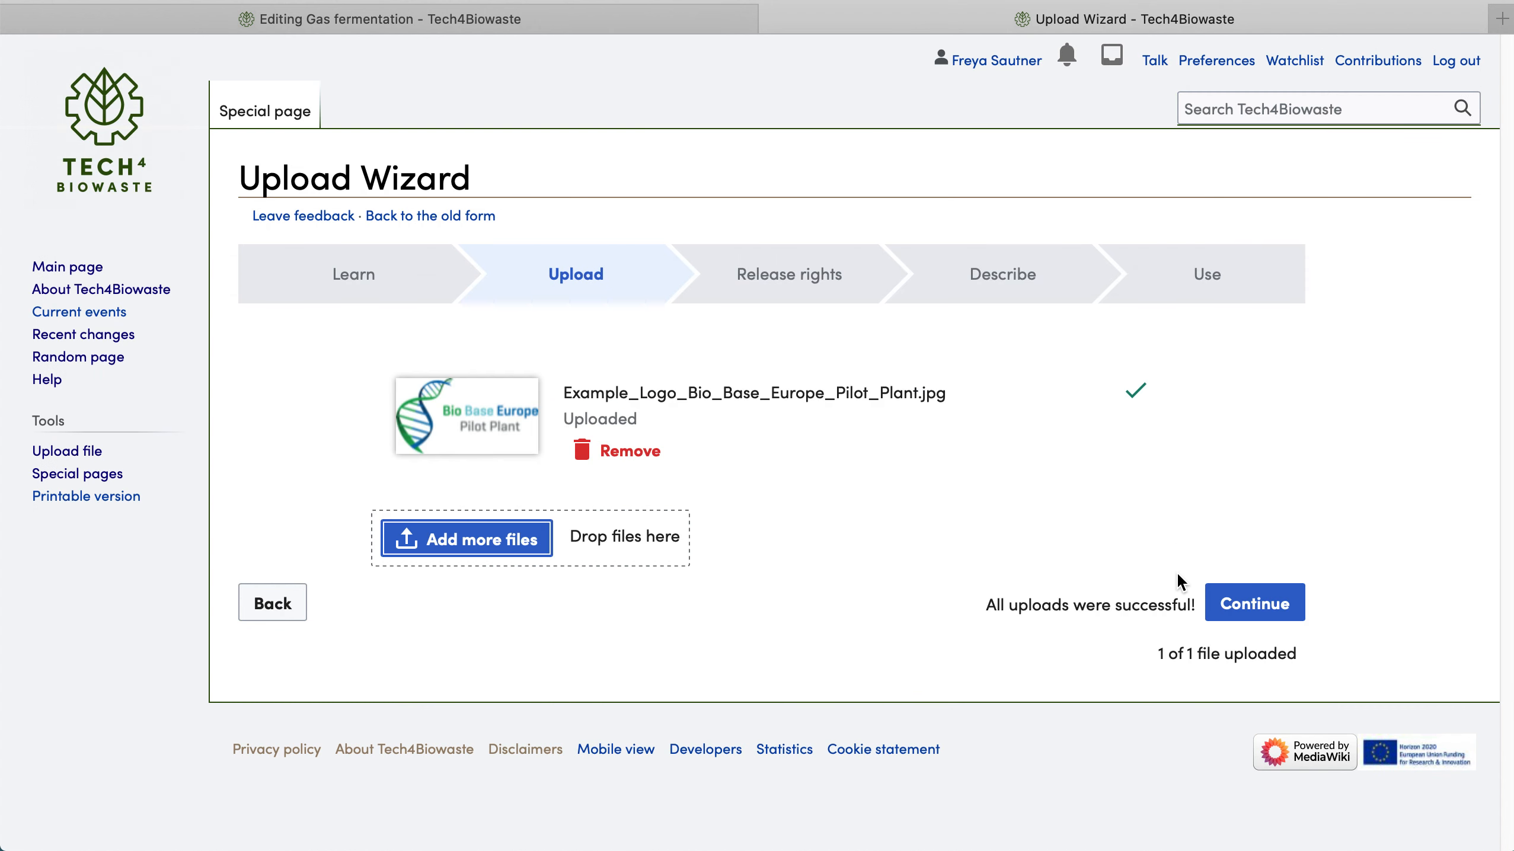
click(644, 464)
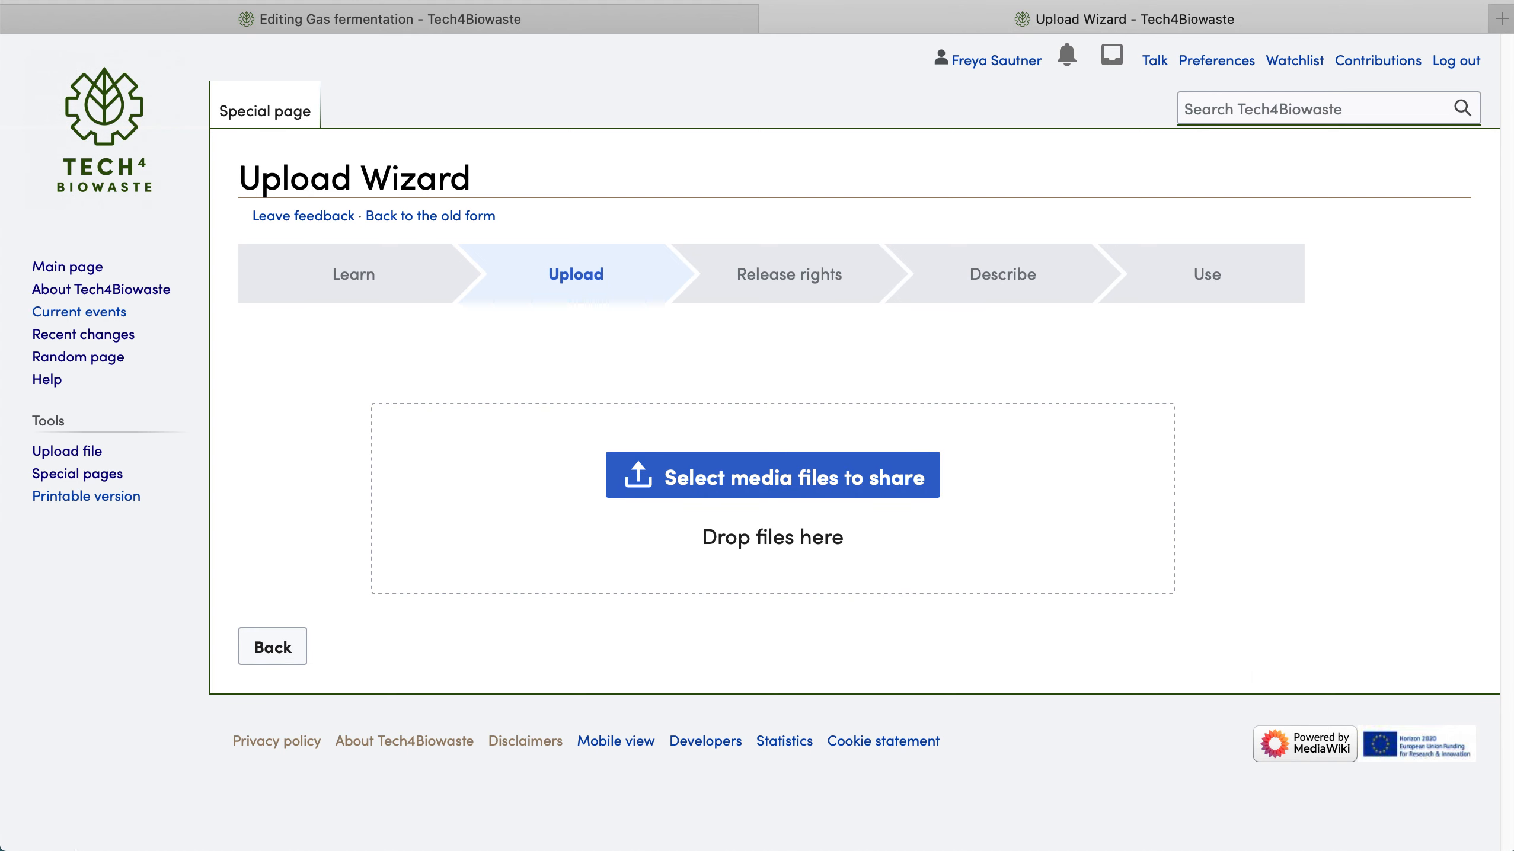
Step: Upload Example_Logo_Bio_Base_Europe_Pilot_Plant.jpg from the Partner Logos folder in Finder and continue to the release rights stage
click(65, 820)
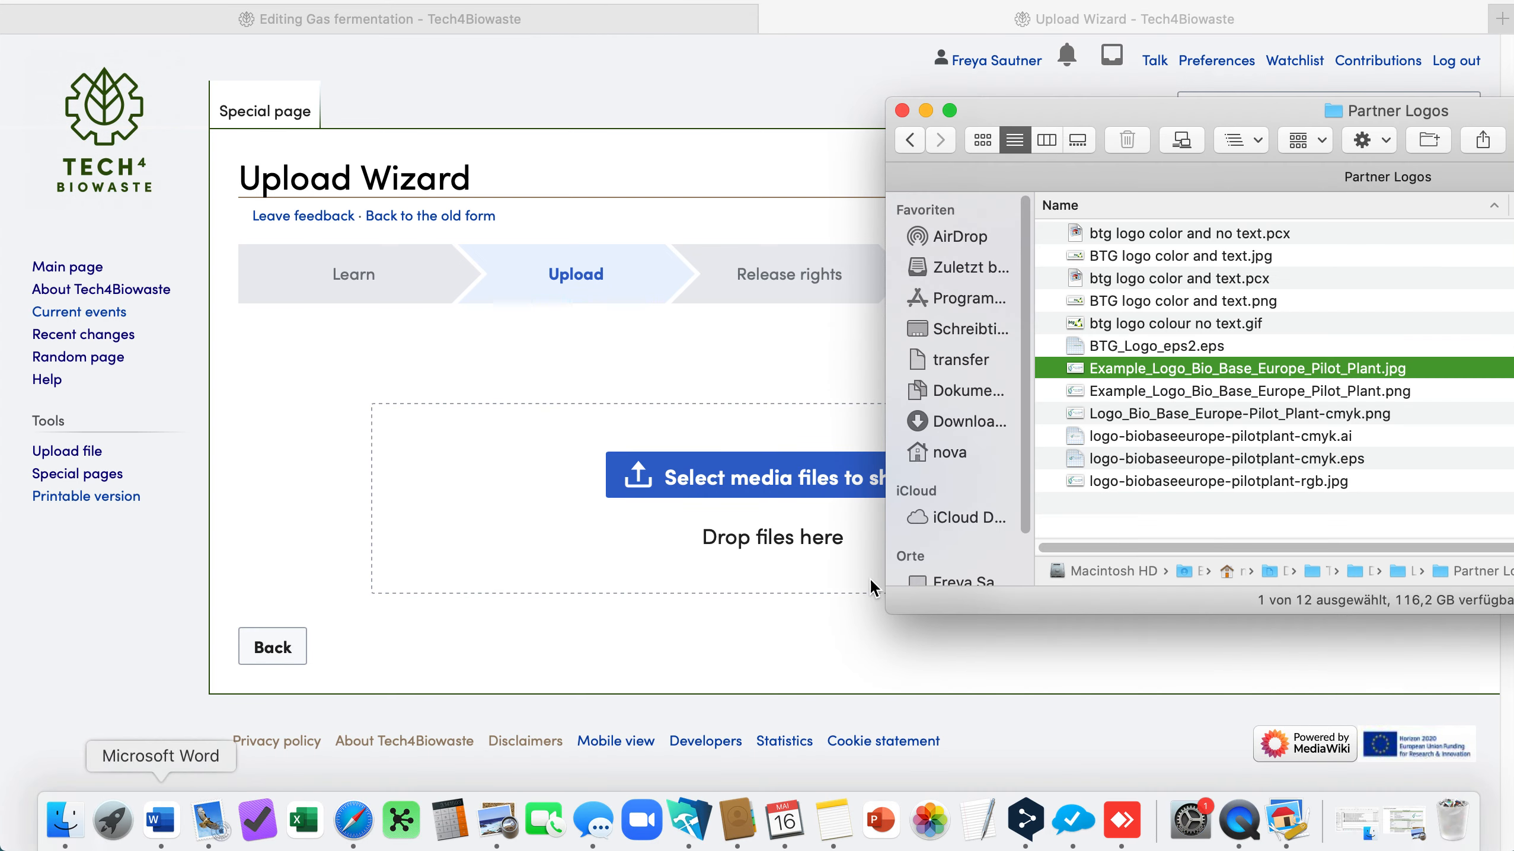
drag(1237, 370, 697, 472)
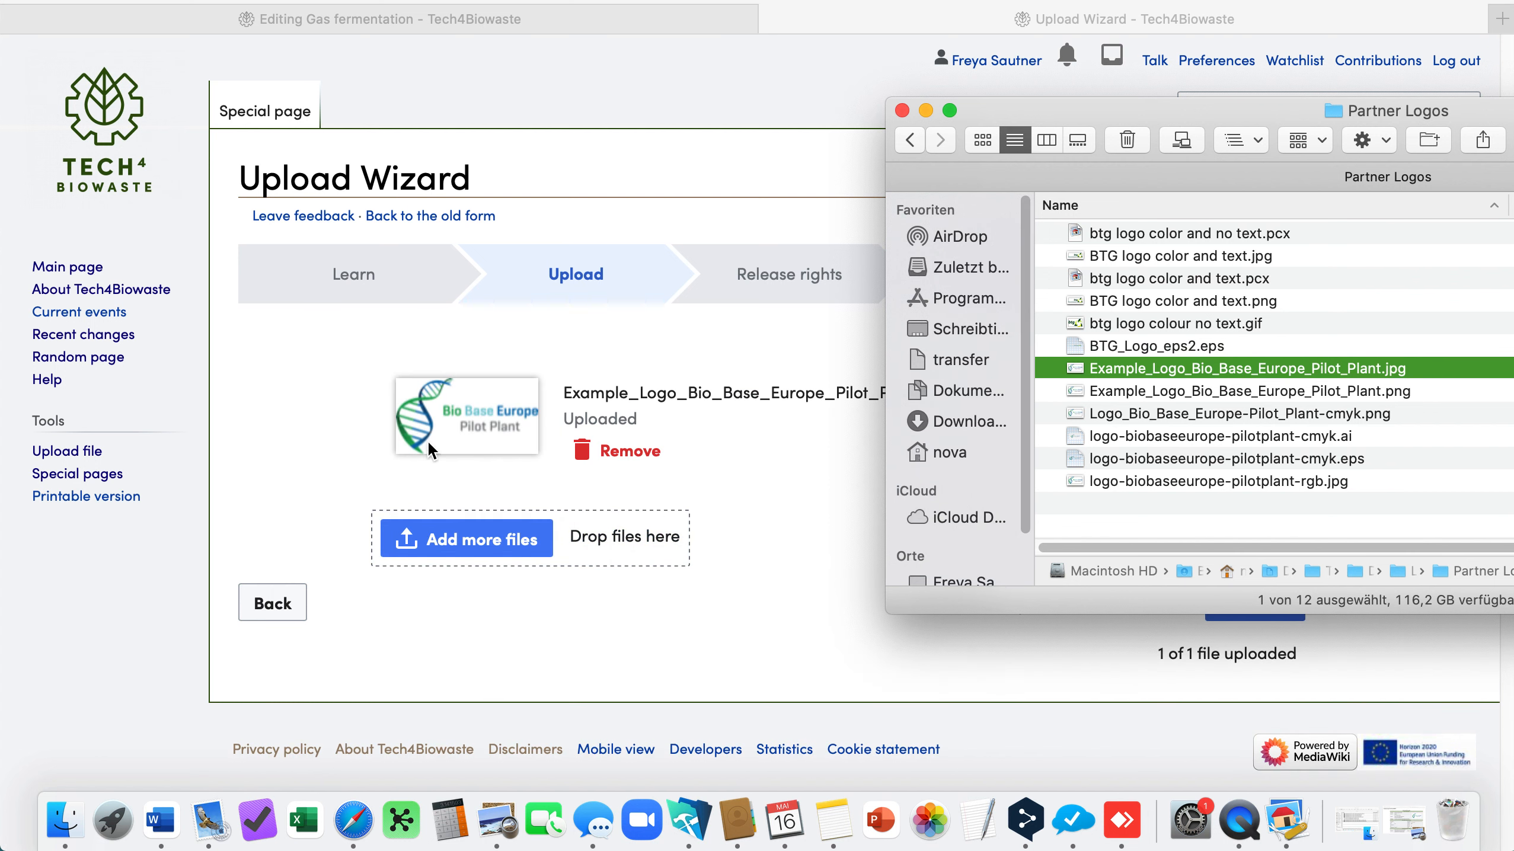
click(287, 427)
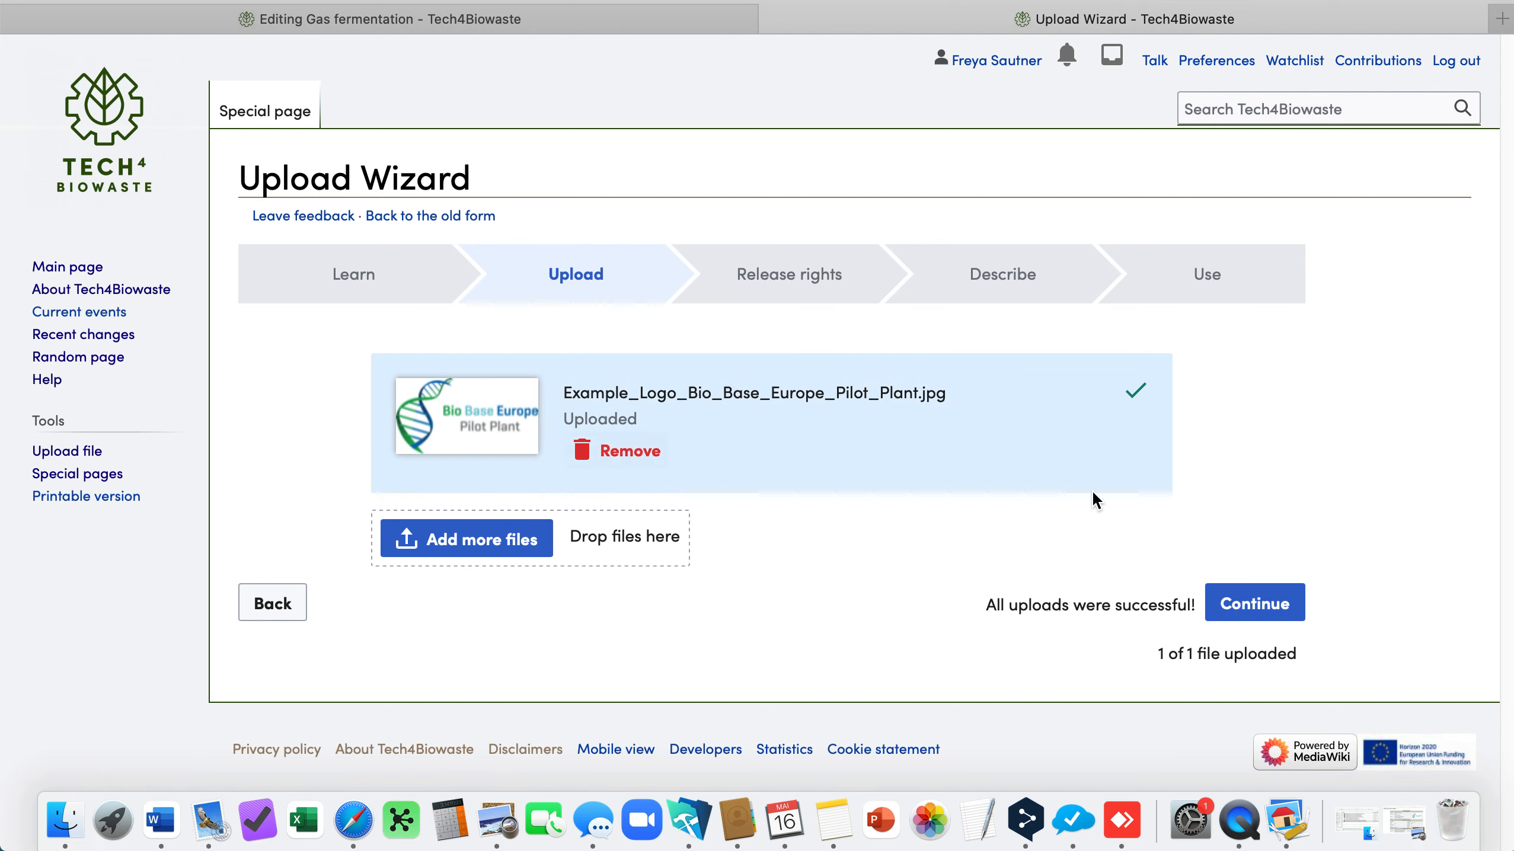
click(1228, 603)
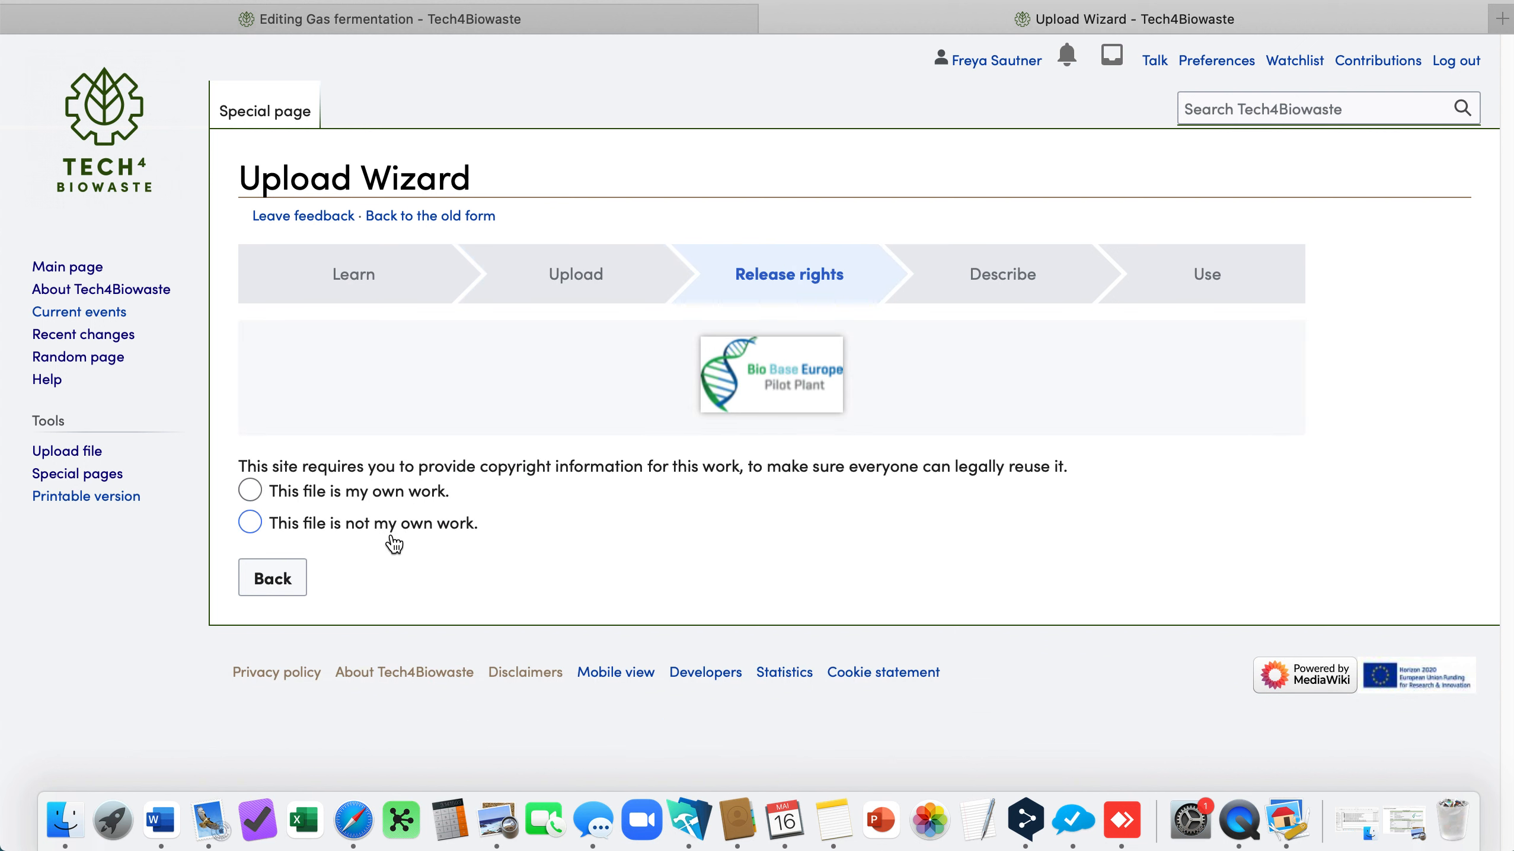
Step: Declare in the copyright information that the uploaded logo file is not your own work
click(291, 496)
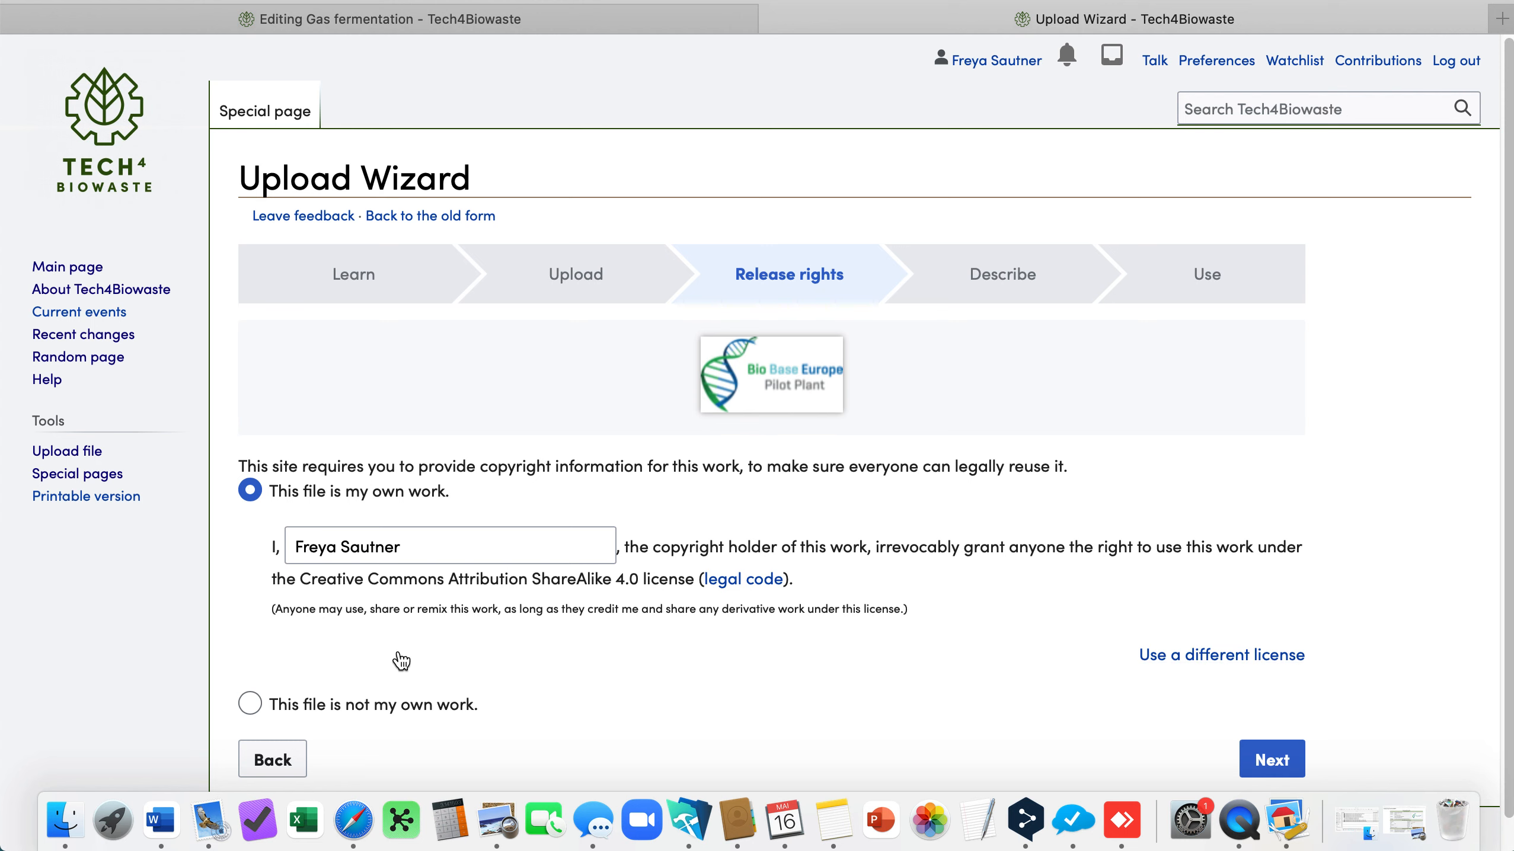
scroll(399, 661, down, 1)
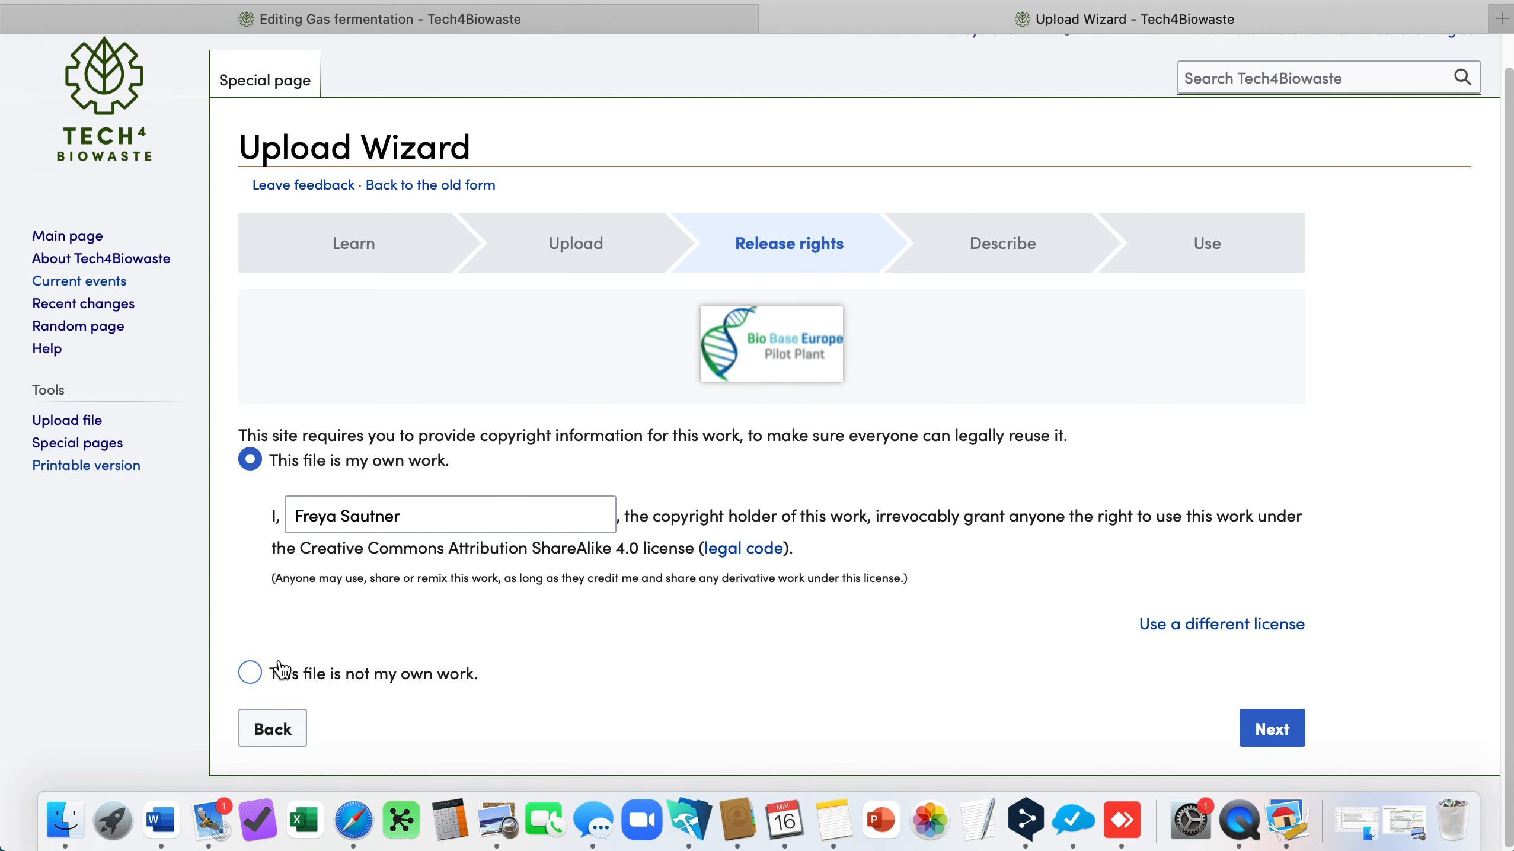
click(250, 672)
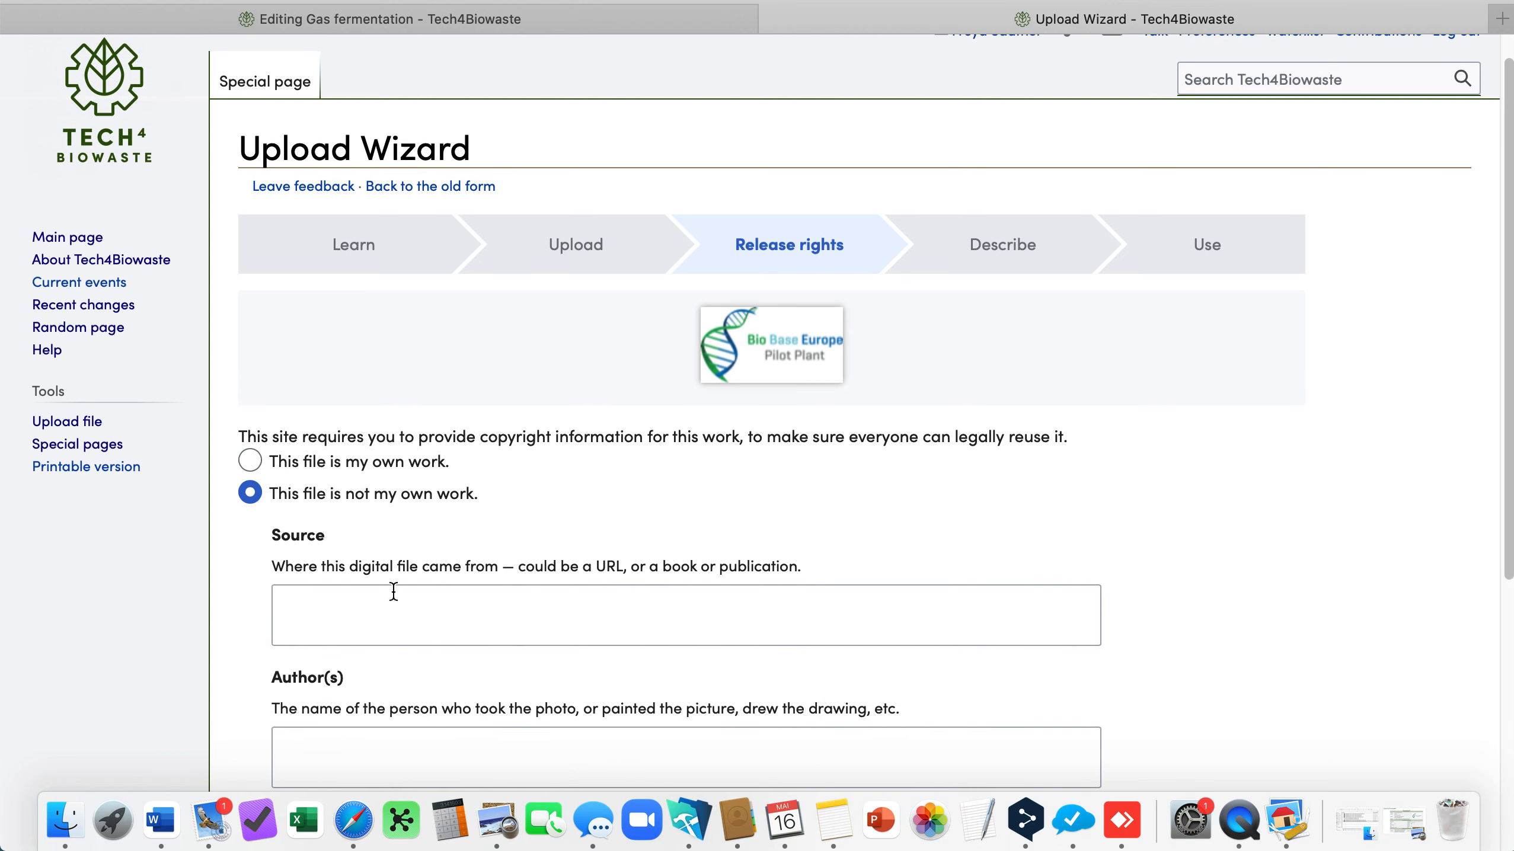
scroll(243, 638, down, 5)
scroll(242, 638, down, 1)
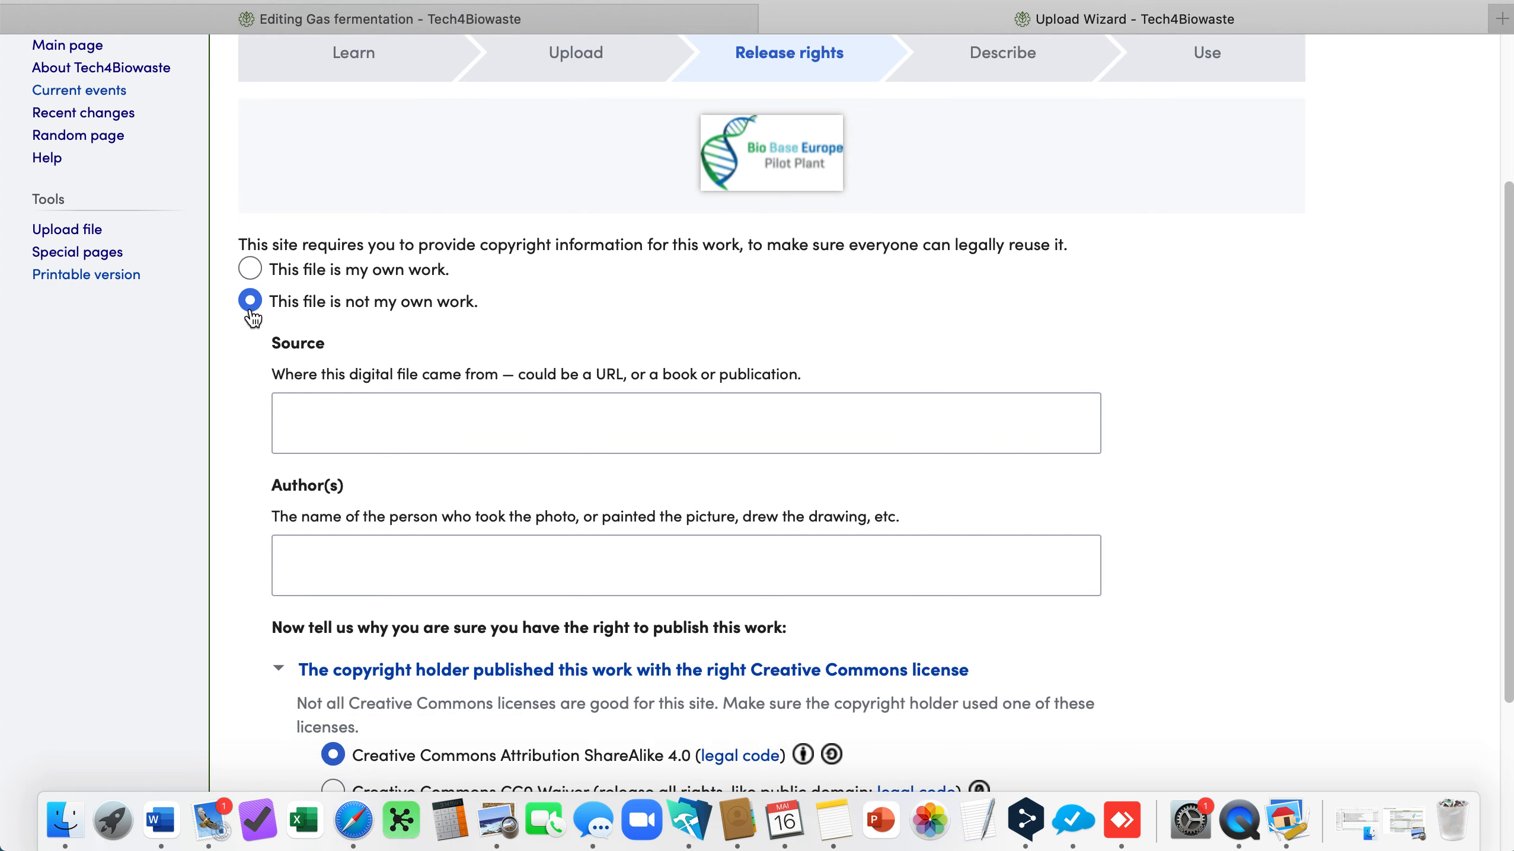
Step: Enter "Bio Base Europe Pilot Plant" as both the source and the author of the file
click(595, 425)
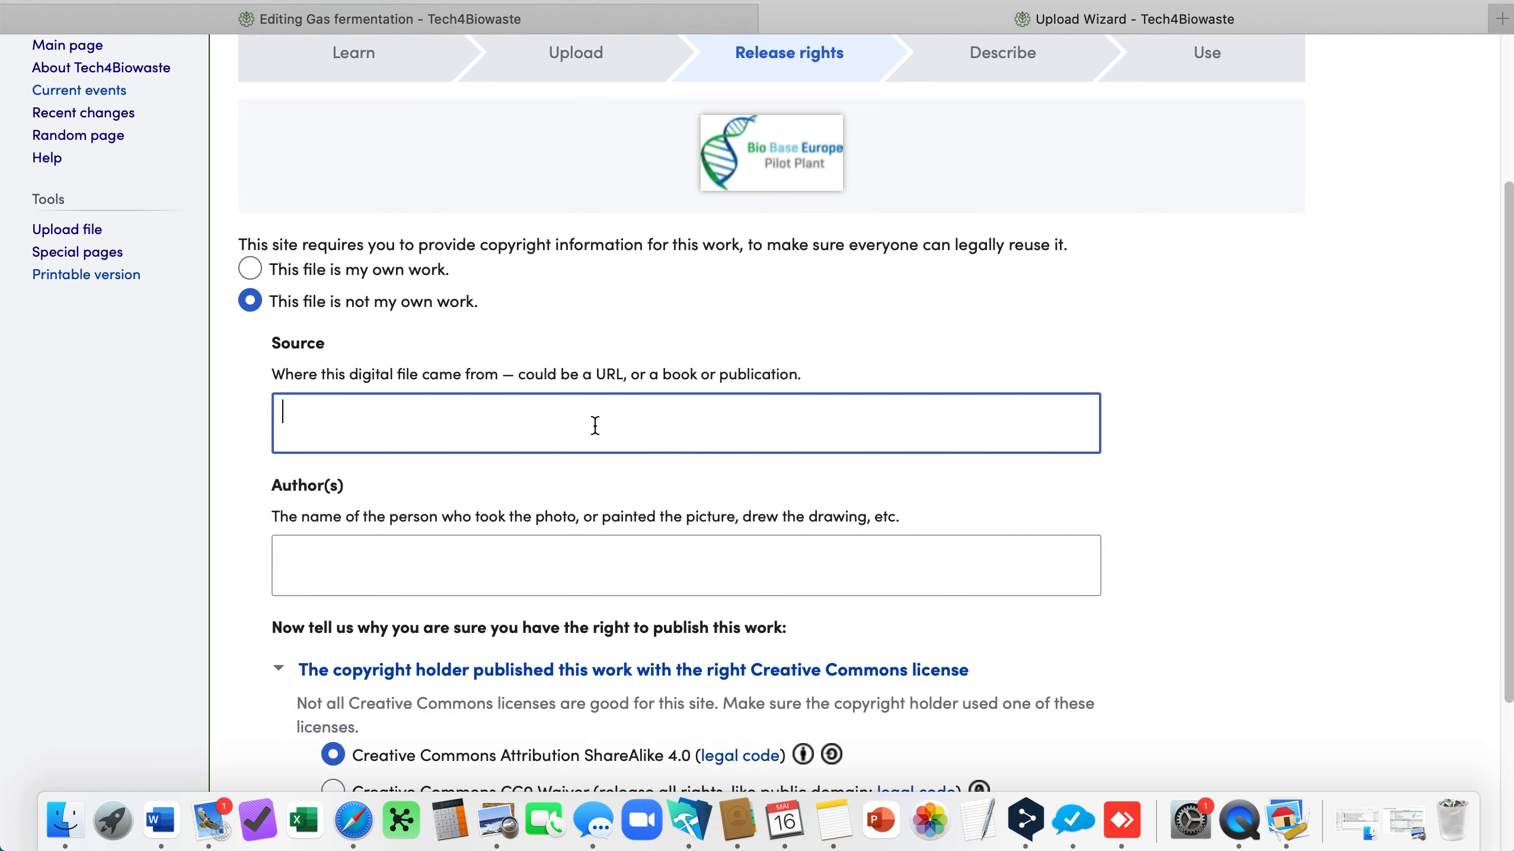
text(B)
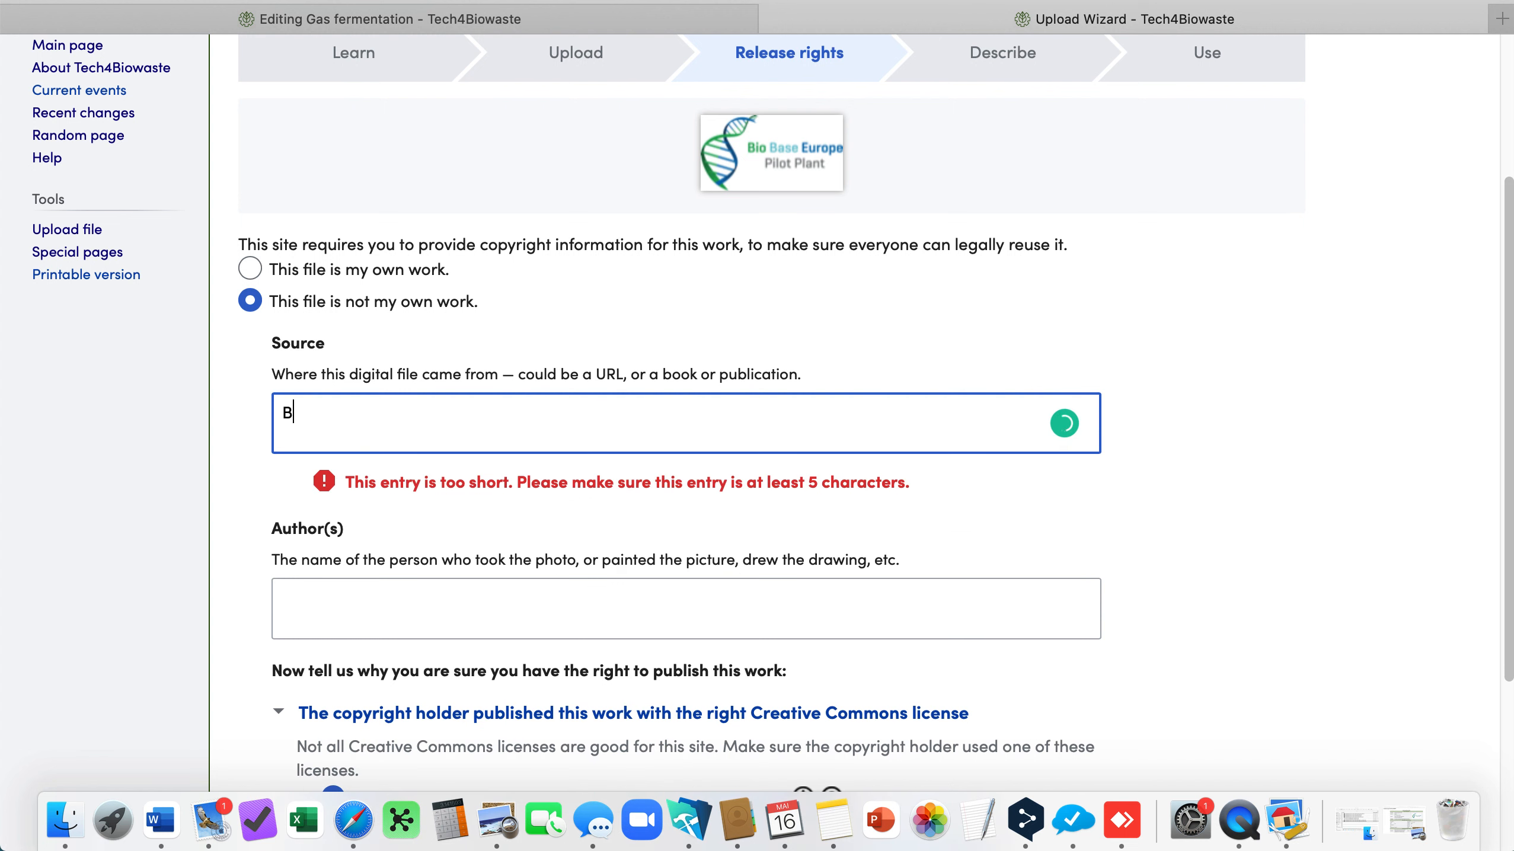
text(io Base E)
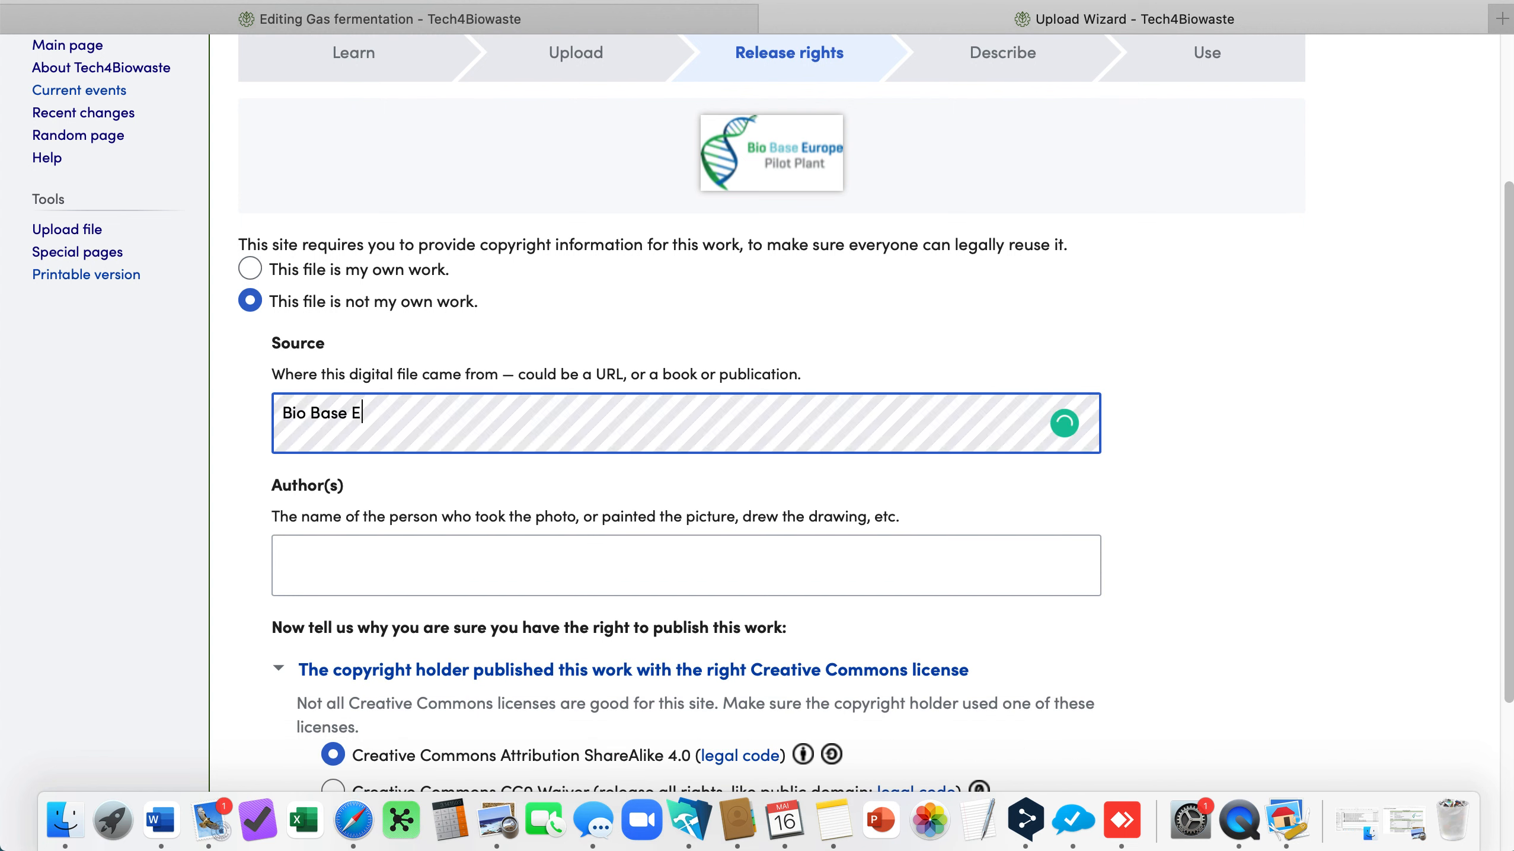
text(urope Pilot Plant)
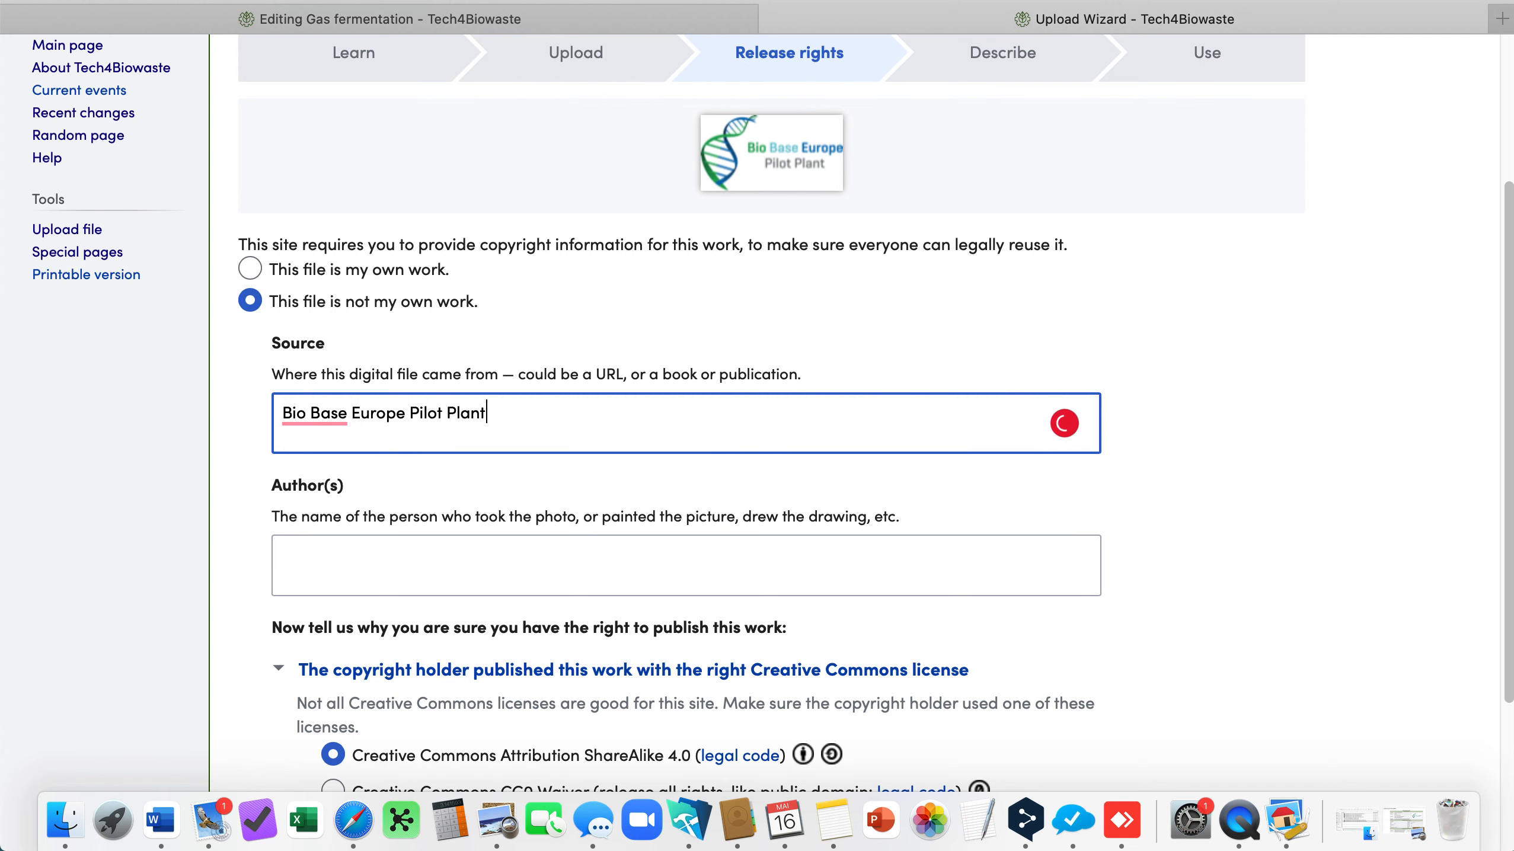
drag(500, 424, 282, 411)
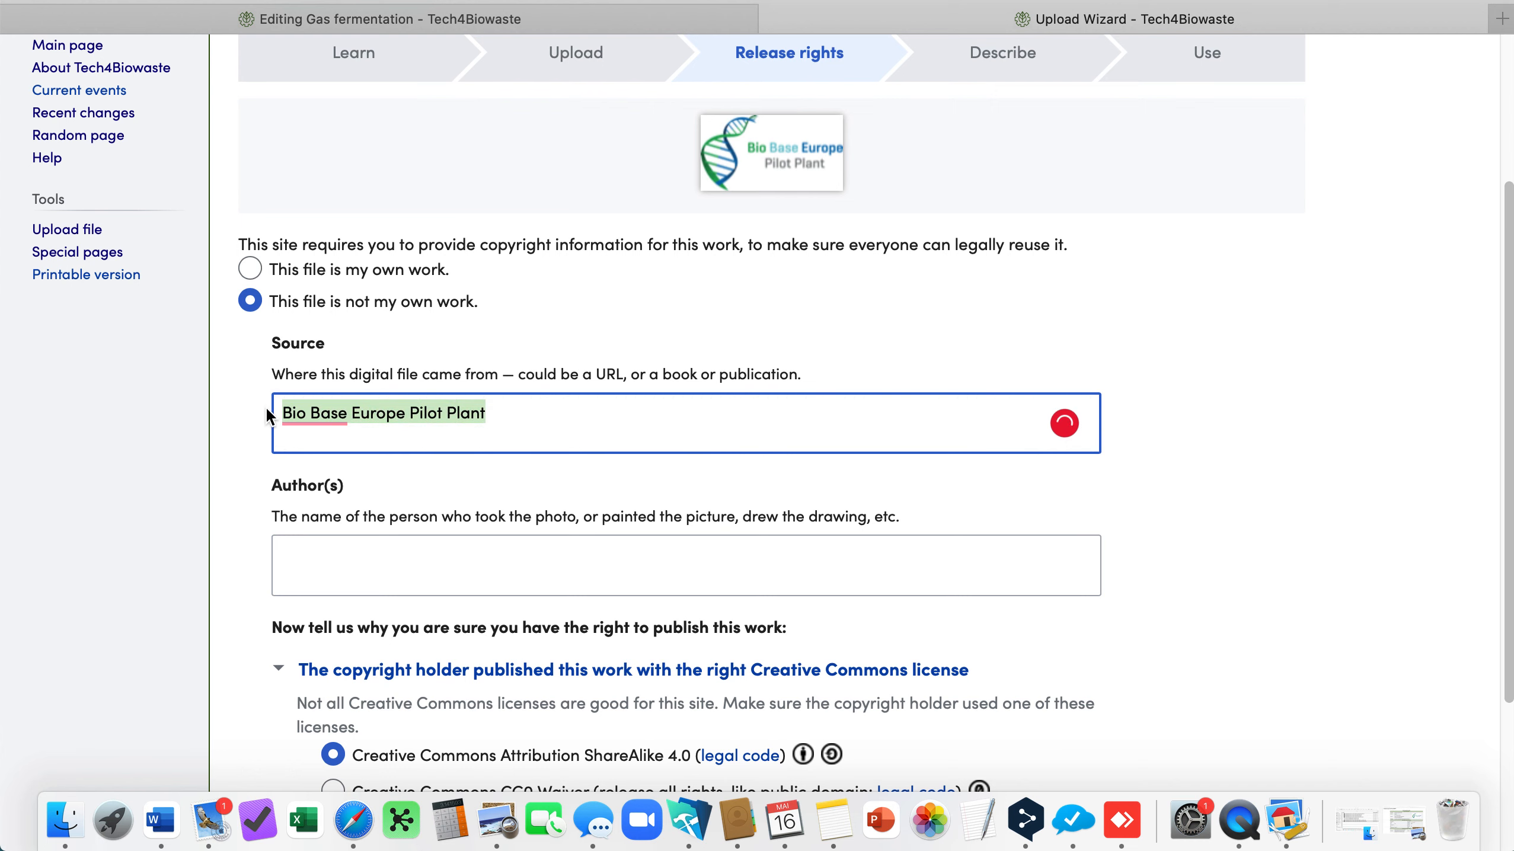
mouse_move(284, 412)
key(super+c)
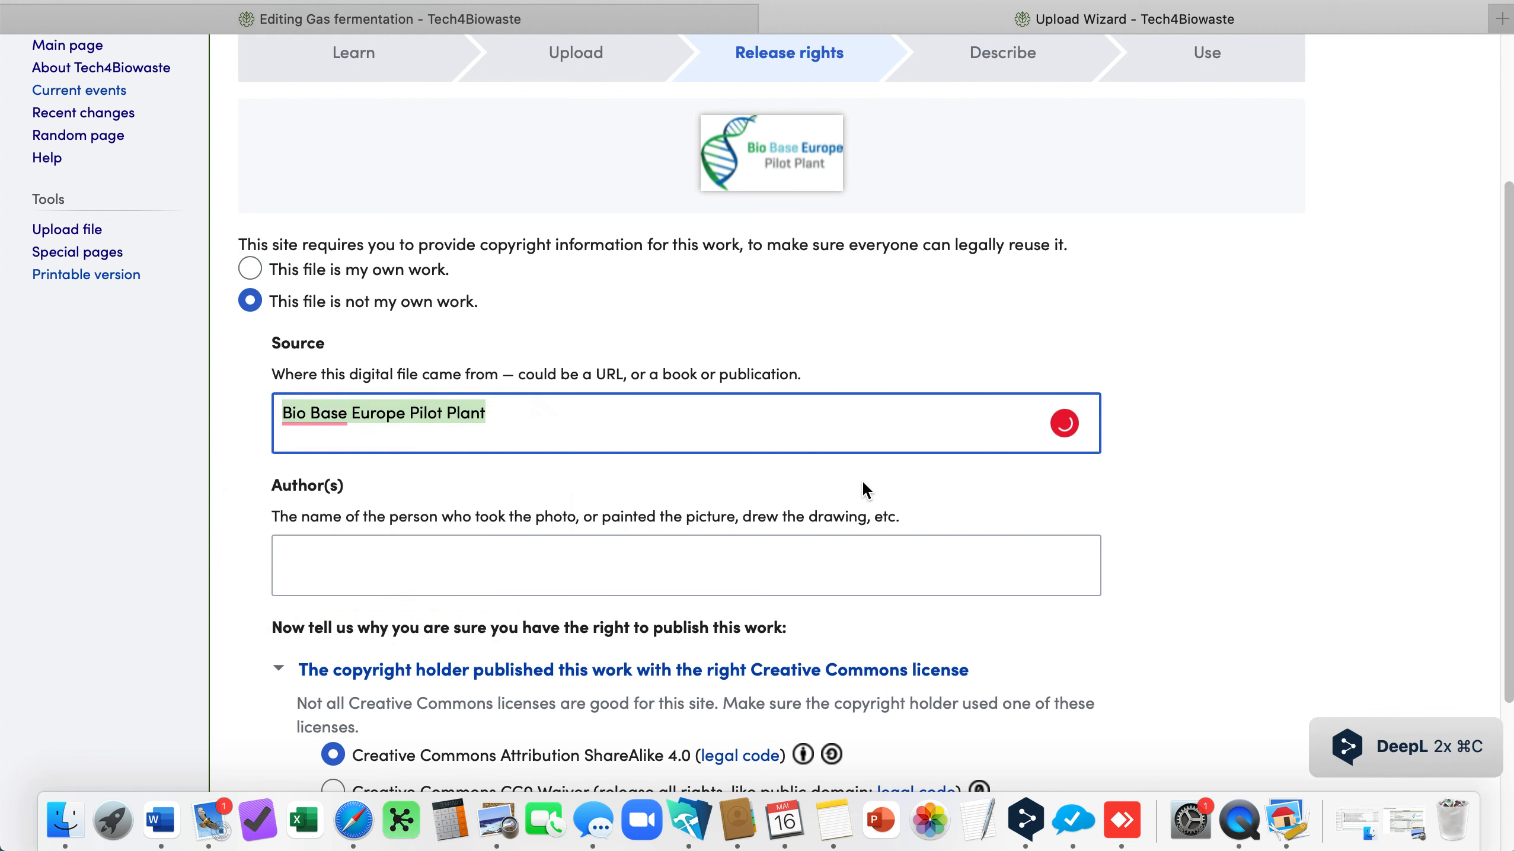
click(637, 565)
key(super+v)
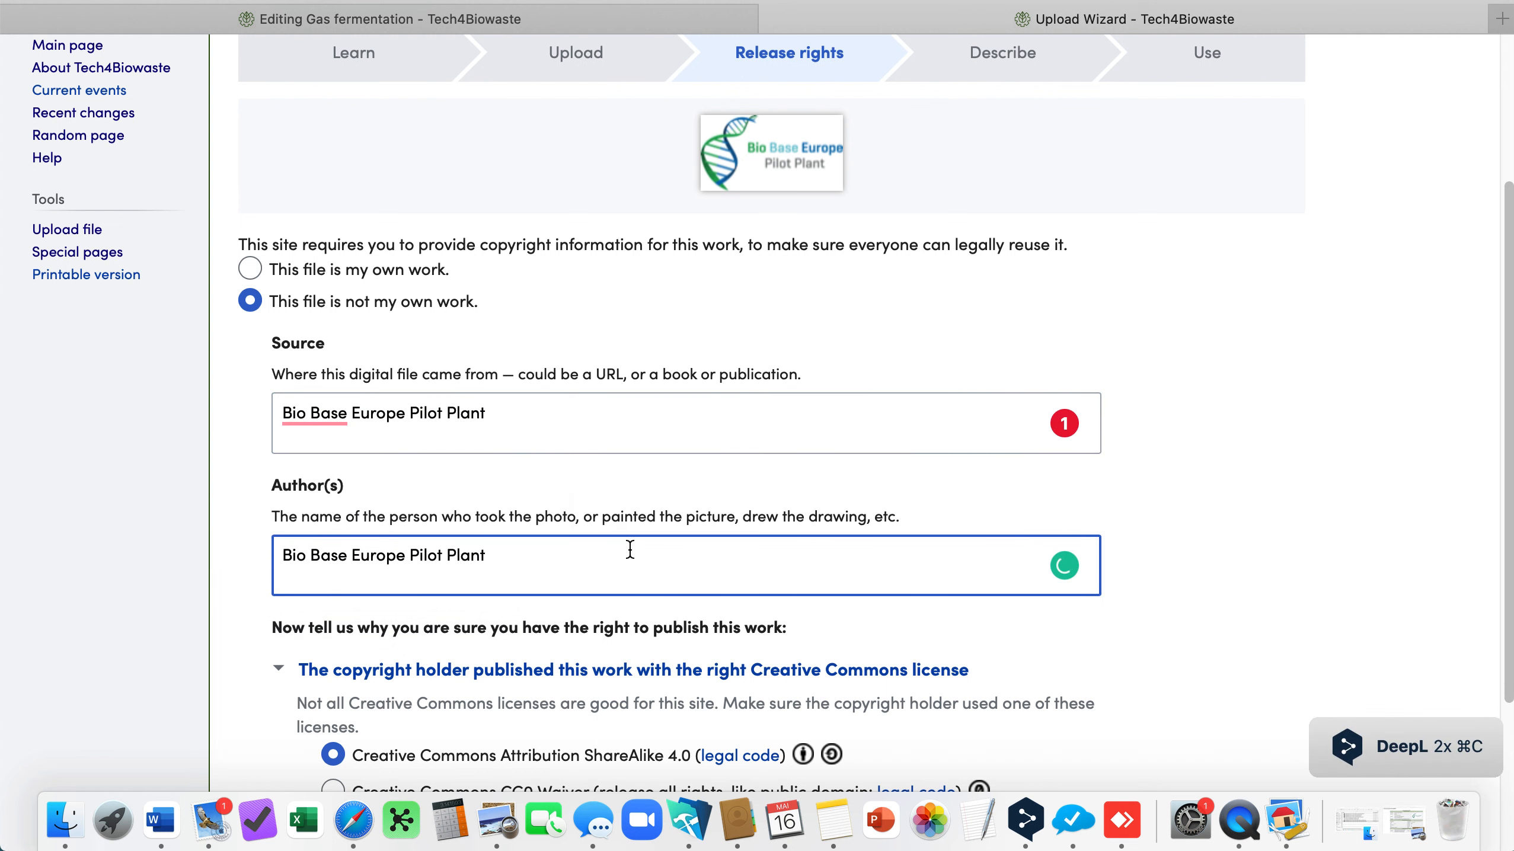
Step: Choose the licence stating that the logo belongs to the company or organisation holding the trademark, and continue to the describe stage
scroll(630, 549, down, 5)
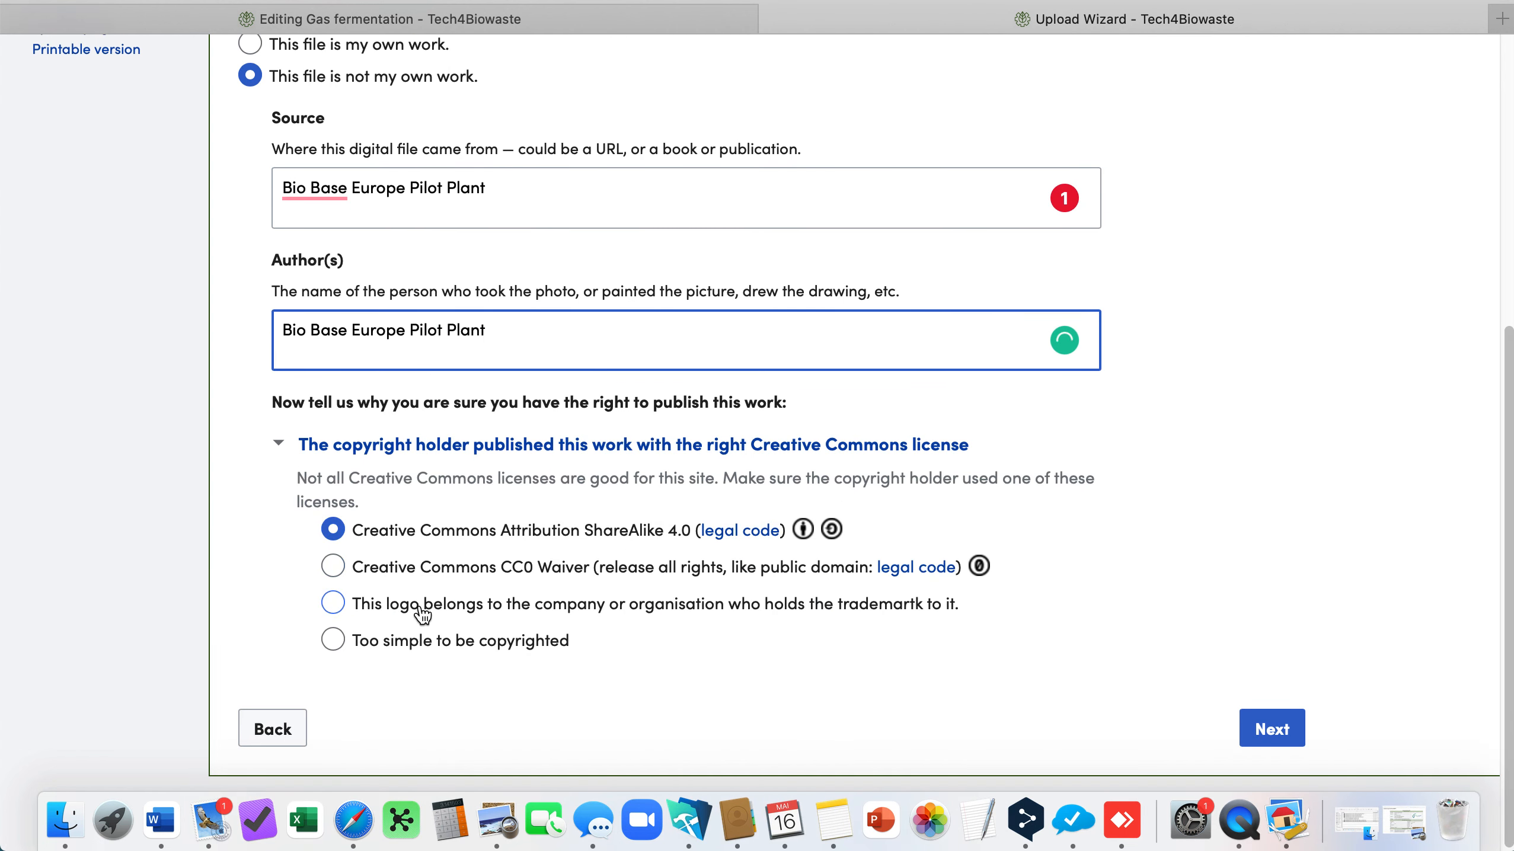
click(339, 606)
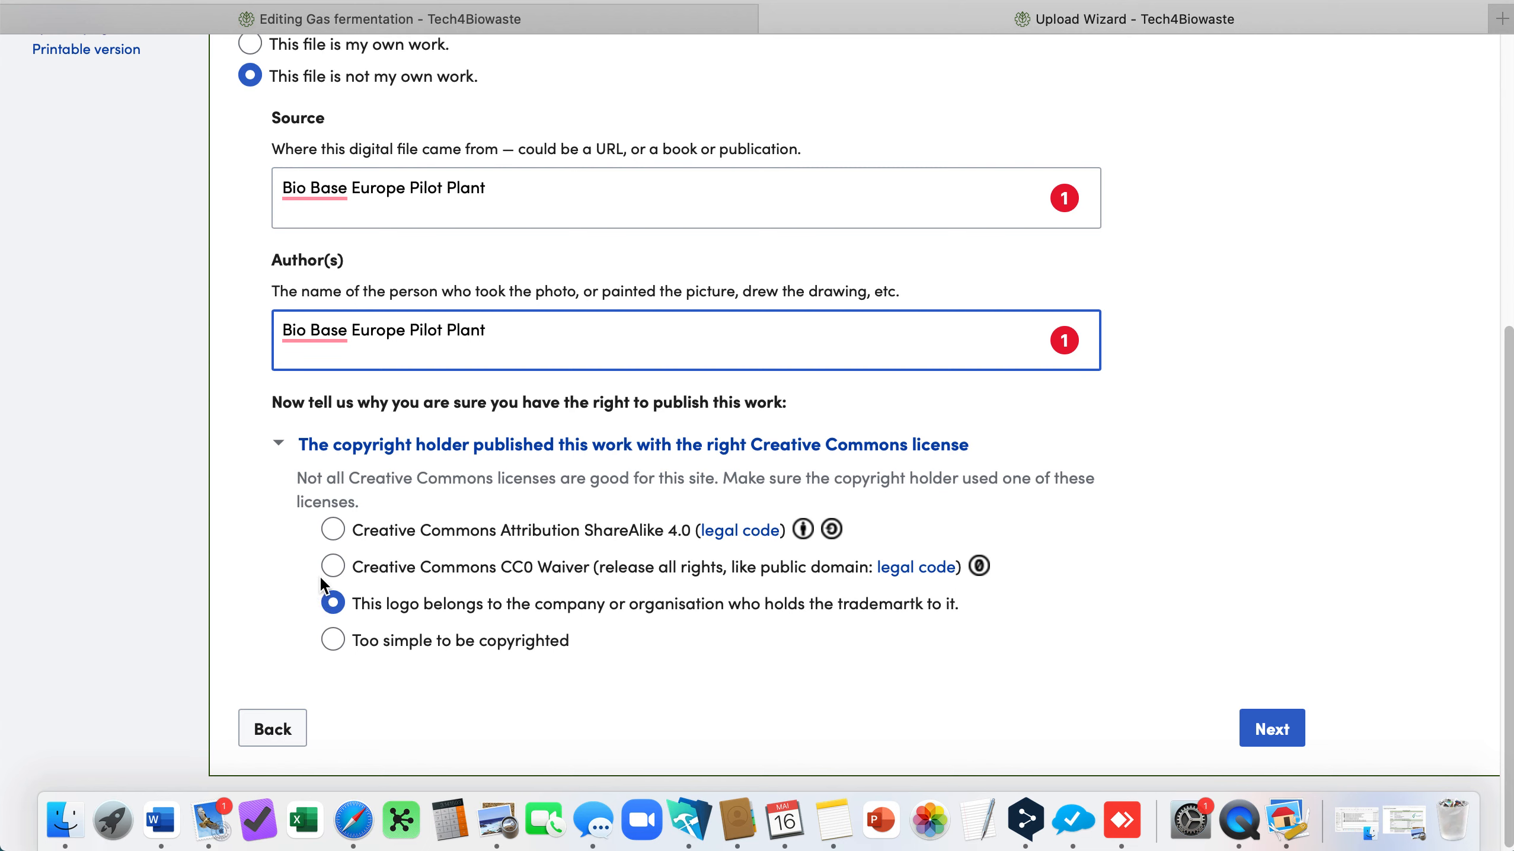
click(1260, 728)
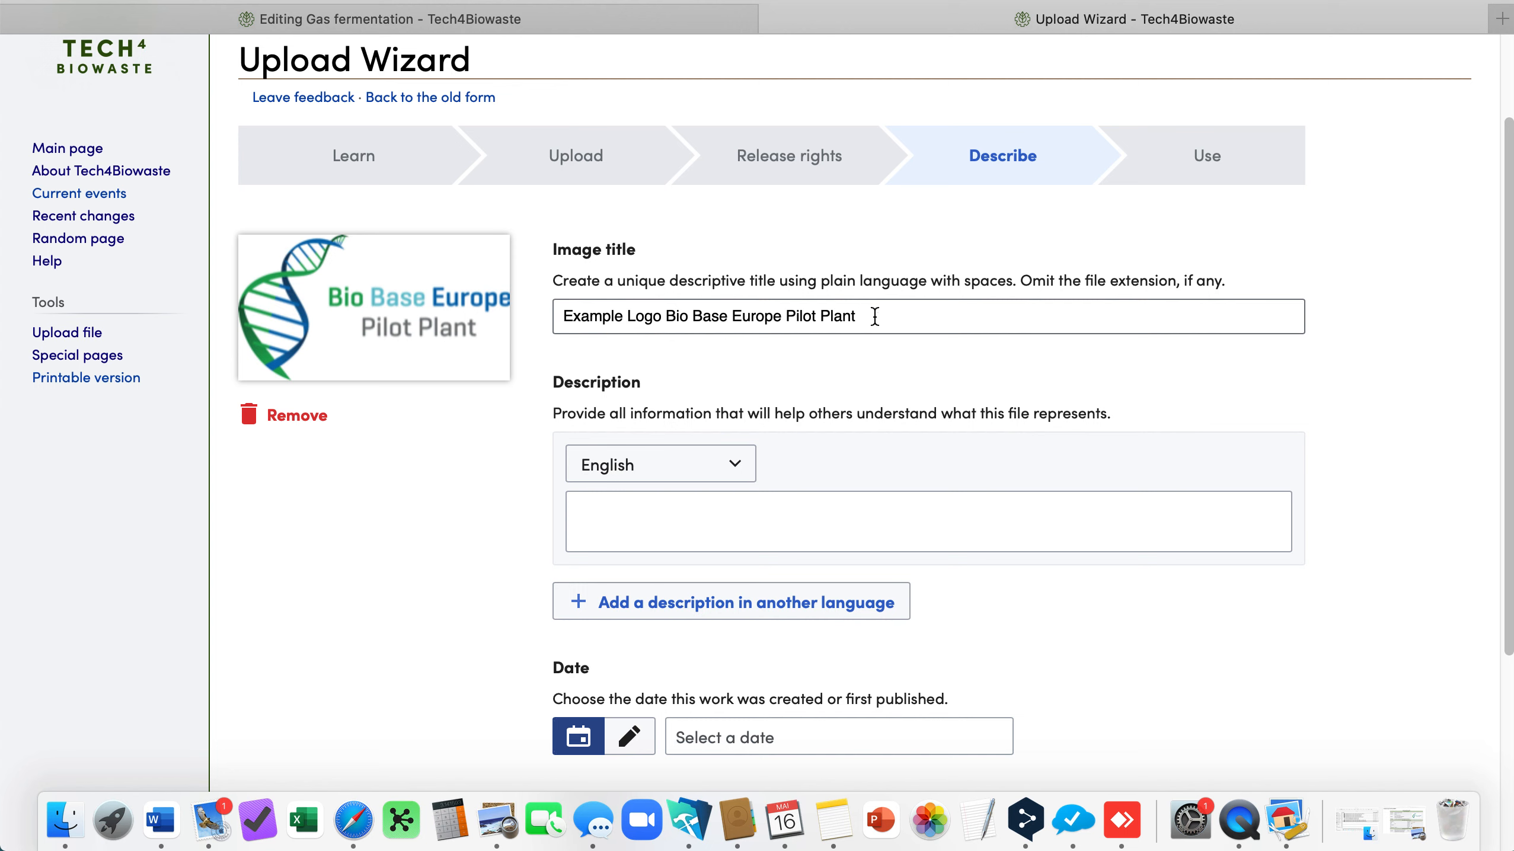
Step: Enter "BBEPP logo" as the English description of the image
click(699, 512)
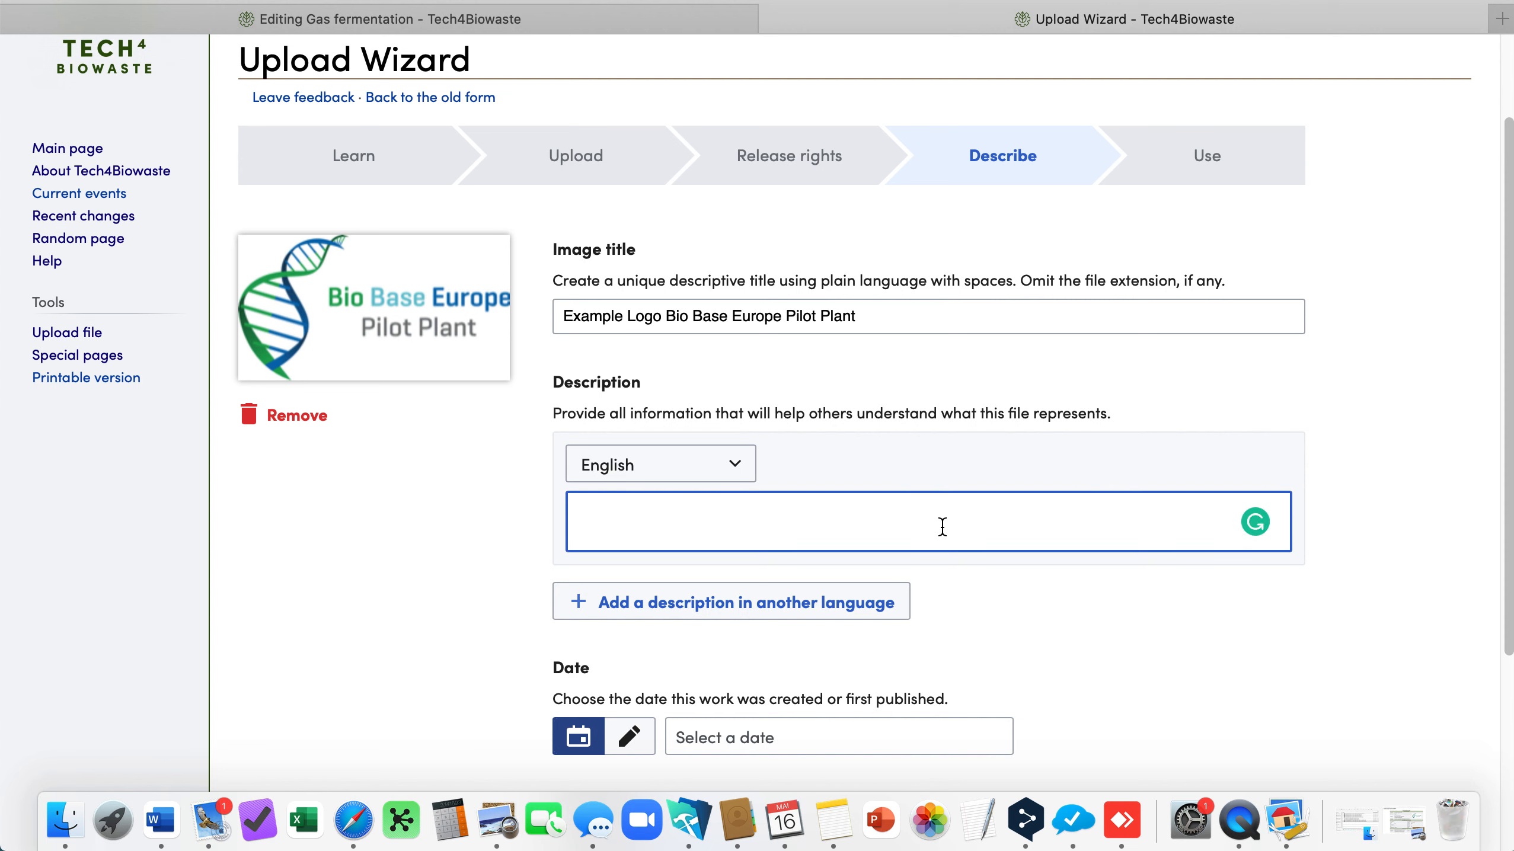
text(BB)
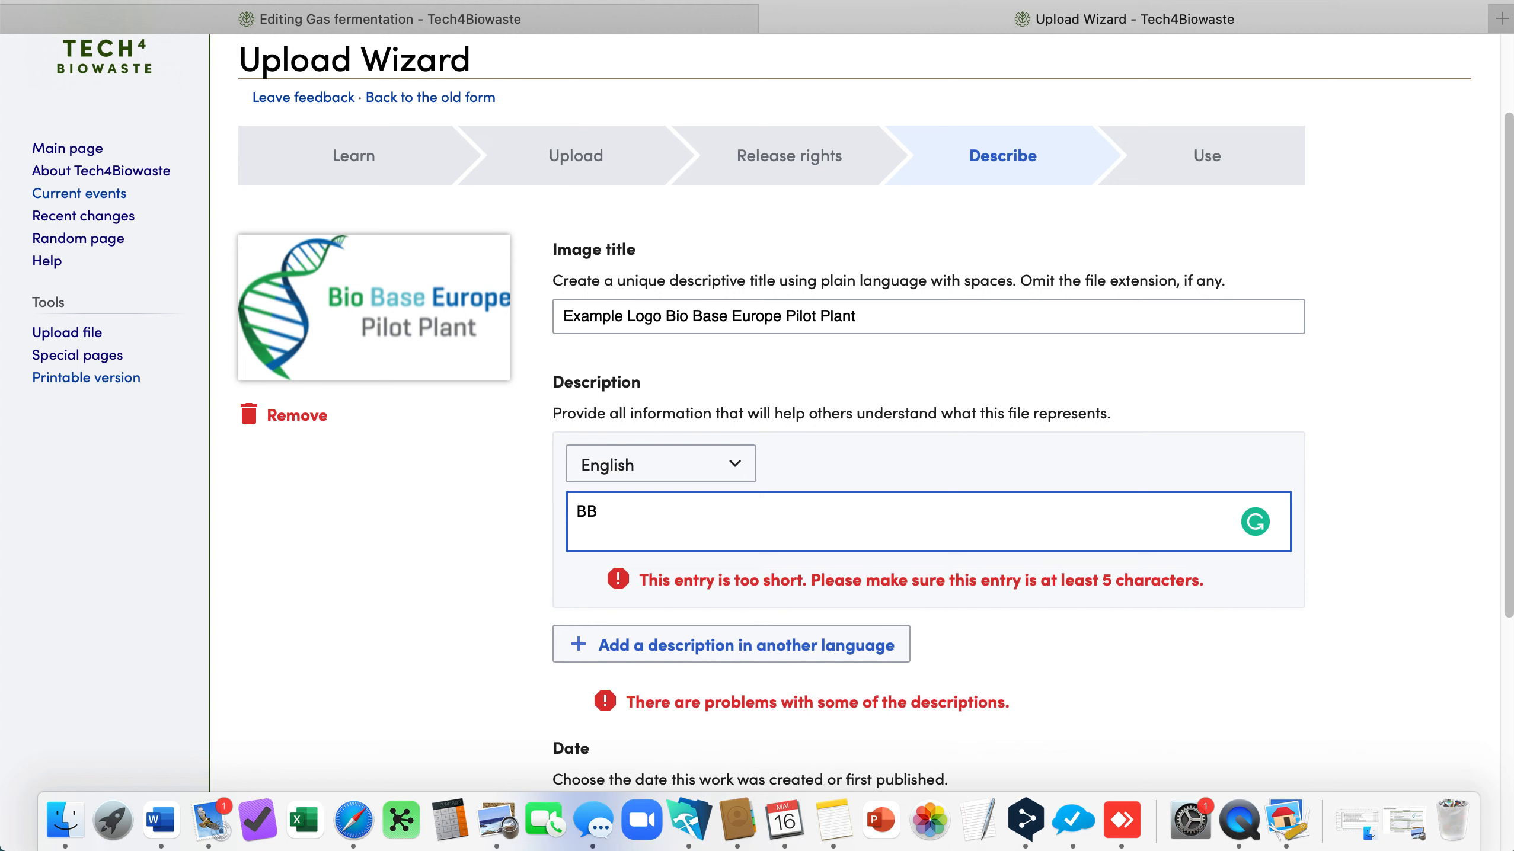
text(EPP)
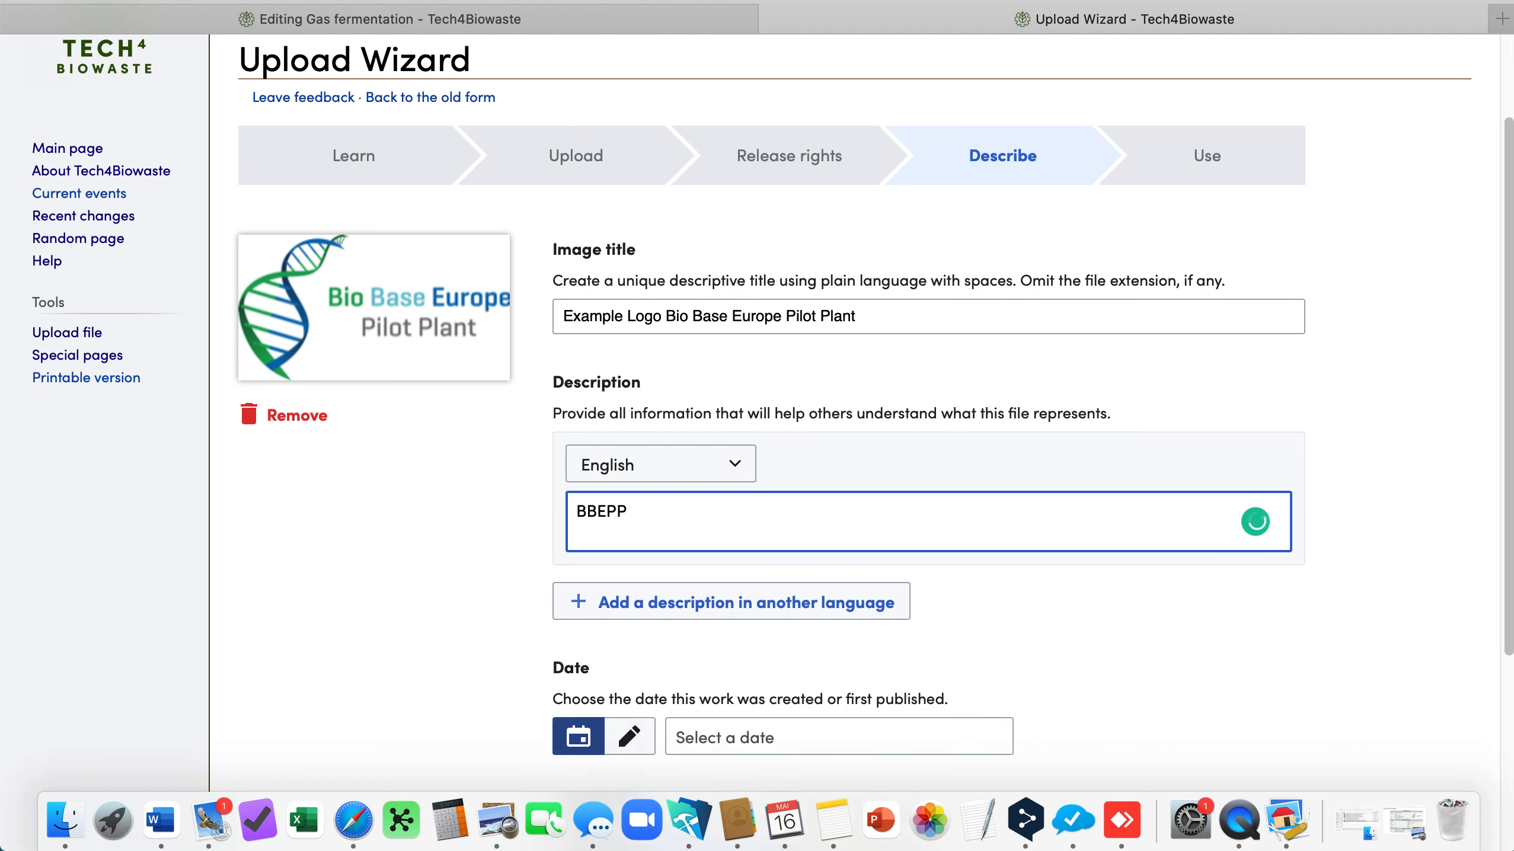
text( logo)
Step: Set the date the work was created or first published to 1 January 2008
scroll(1030, 633, down, 1)
scroll(1031, 642, down, 5)
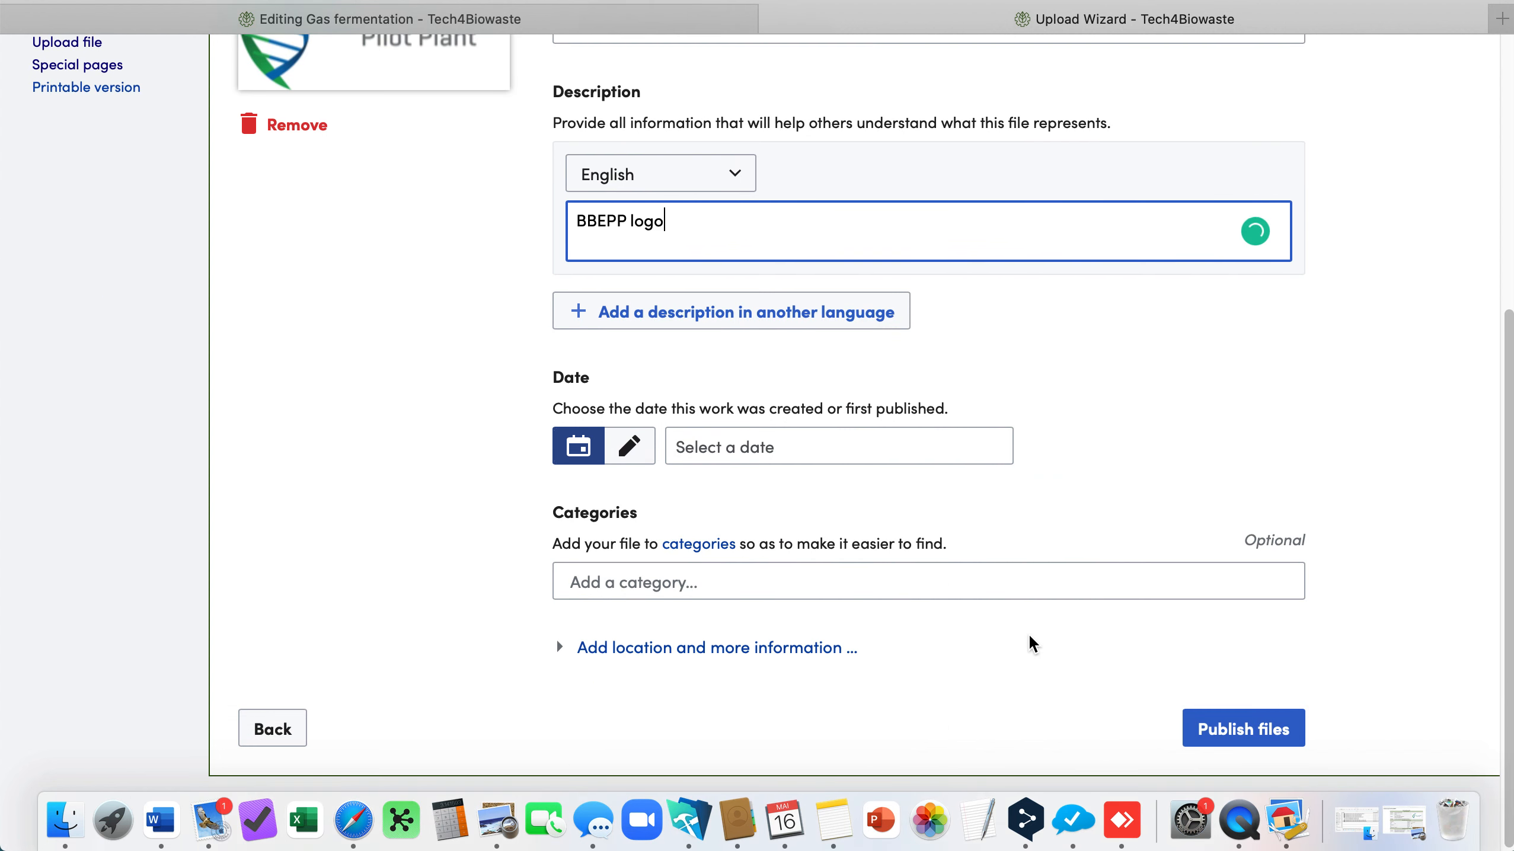
click(889, 453)
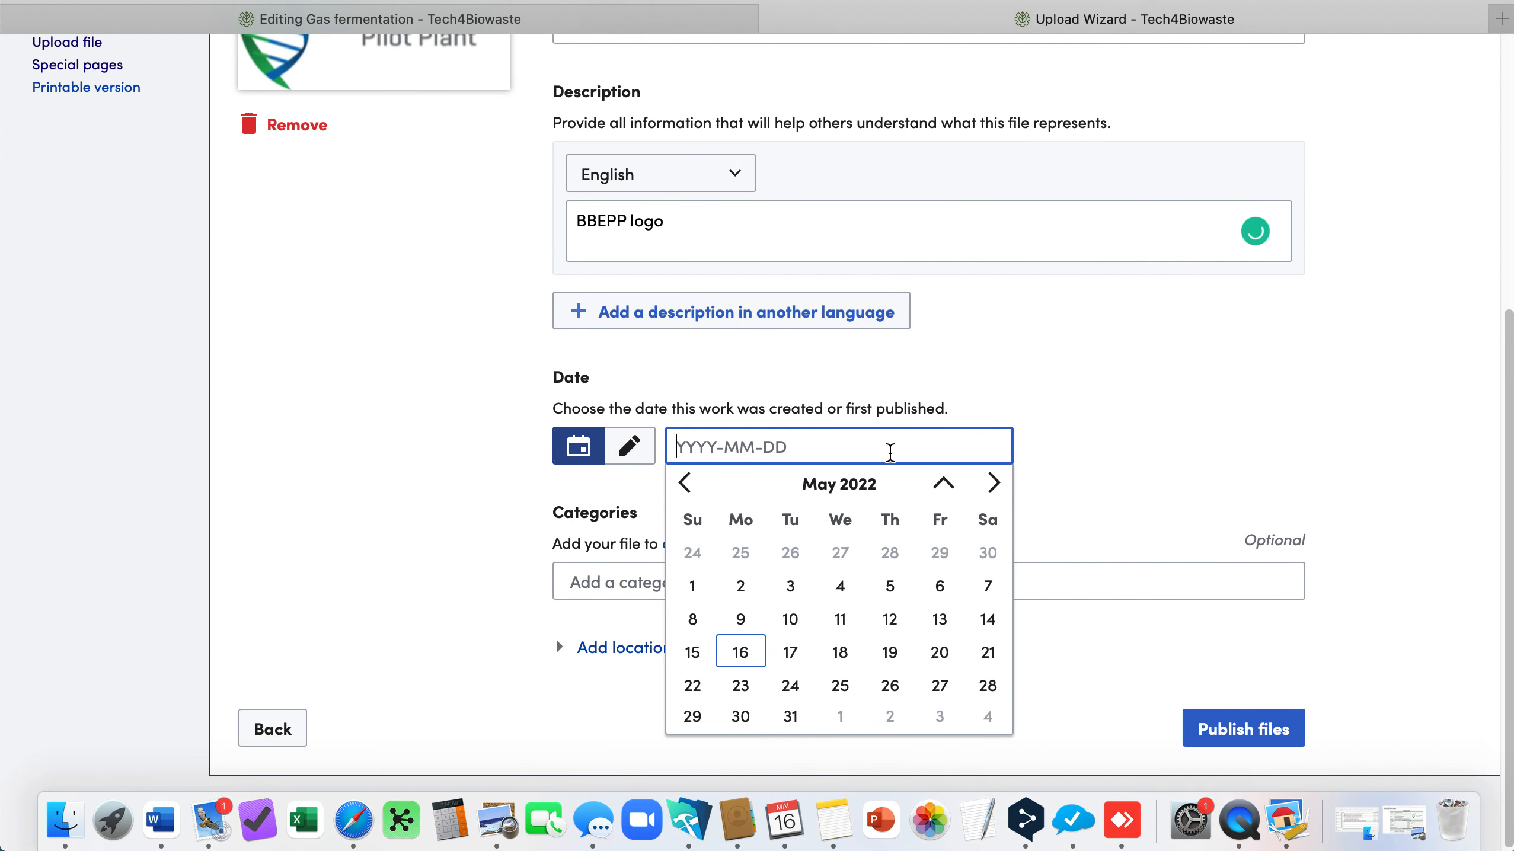
click(864, 486)
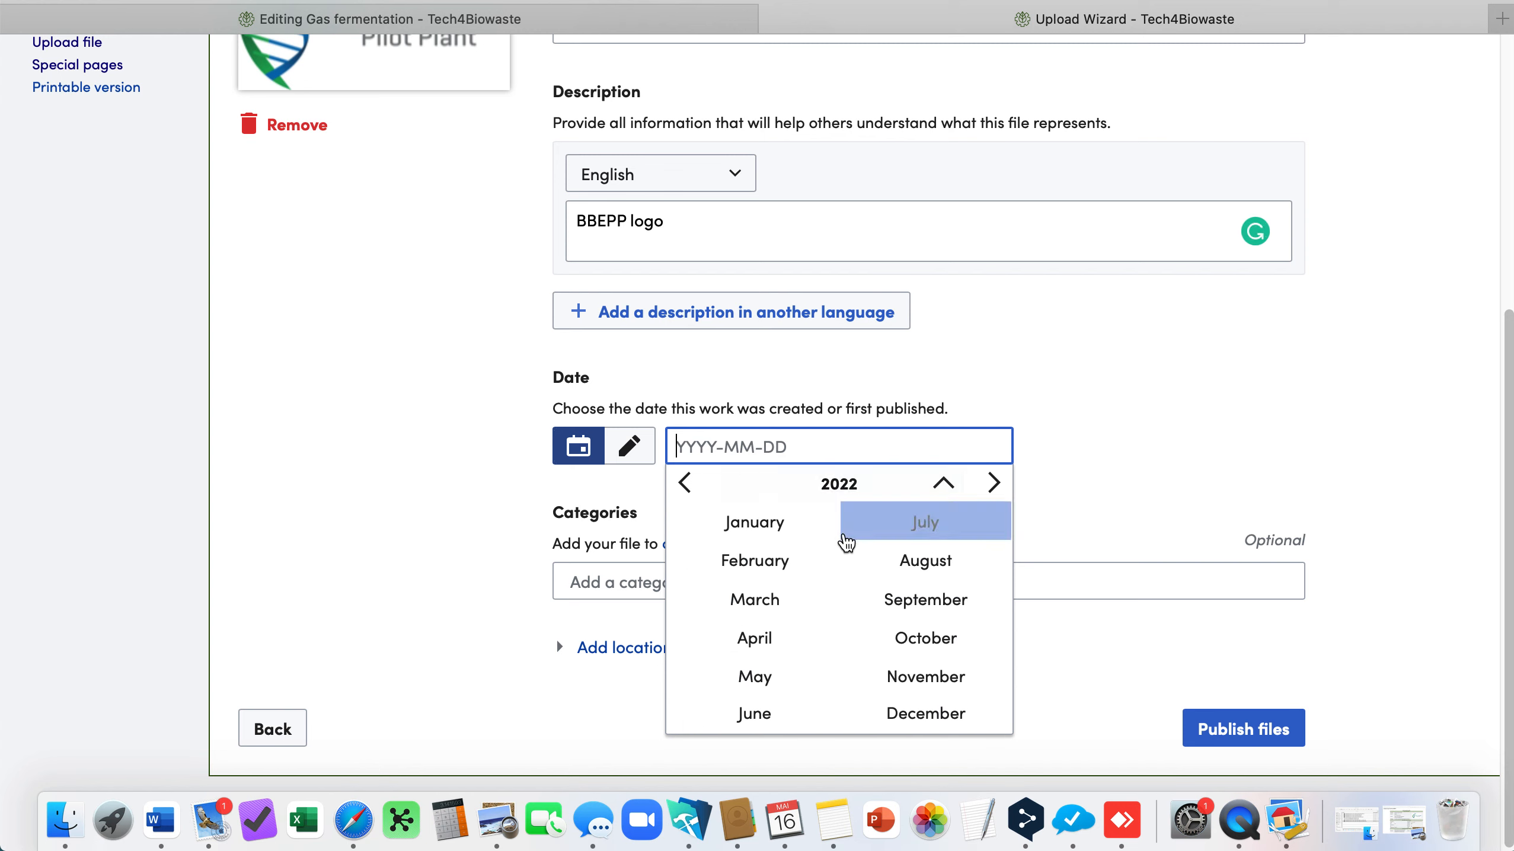
click(894, 484)
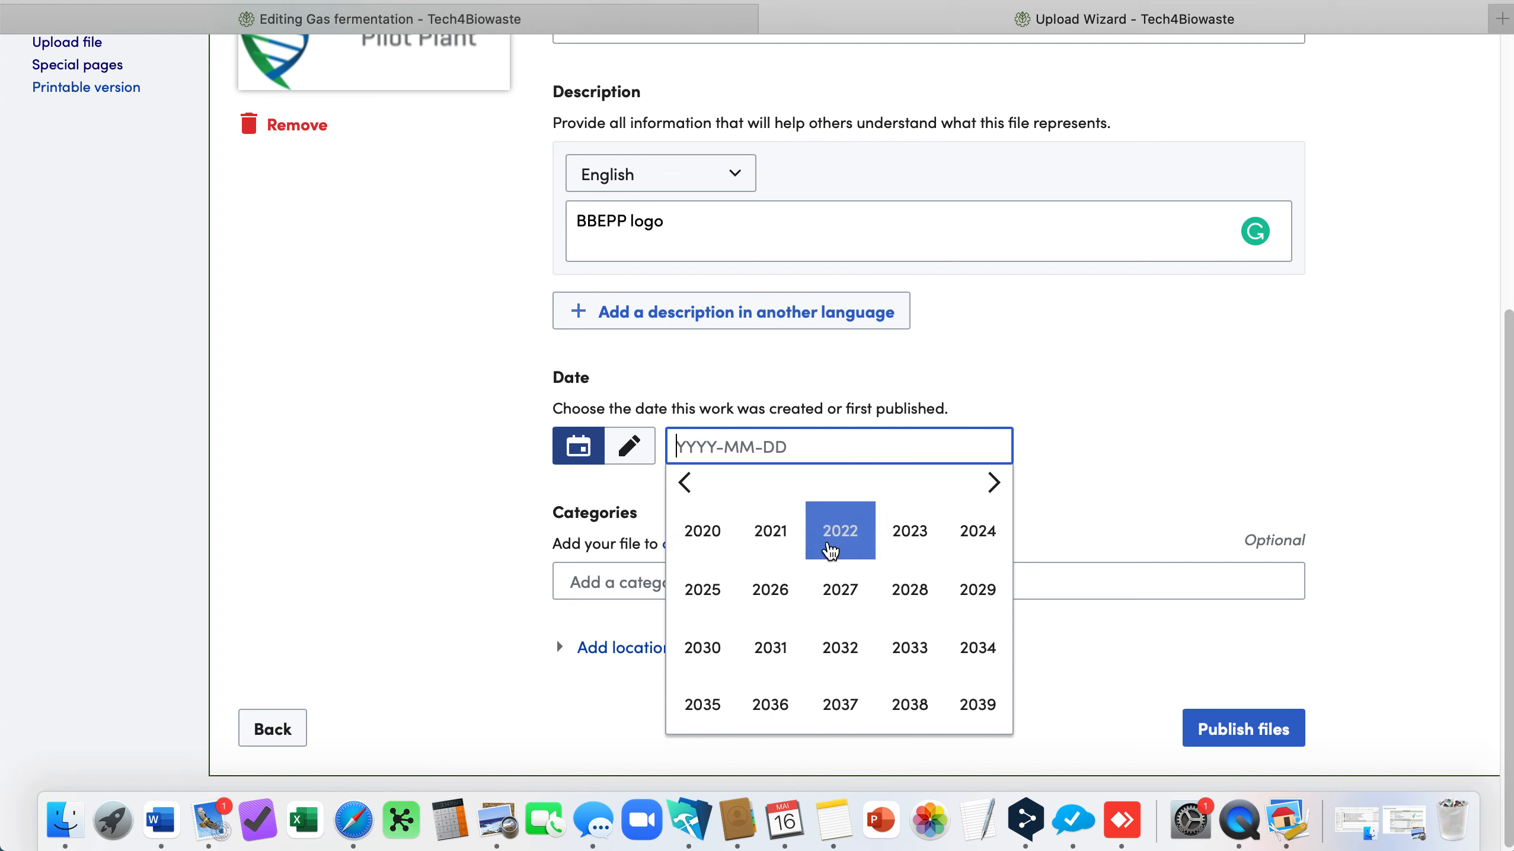
click(684, 483)
click(910, 589)
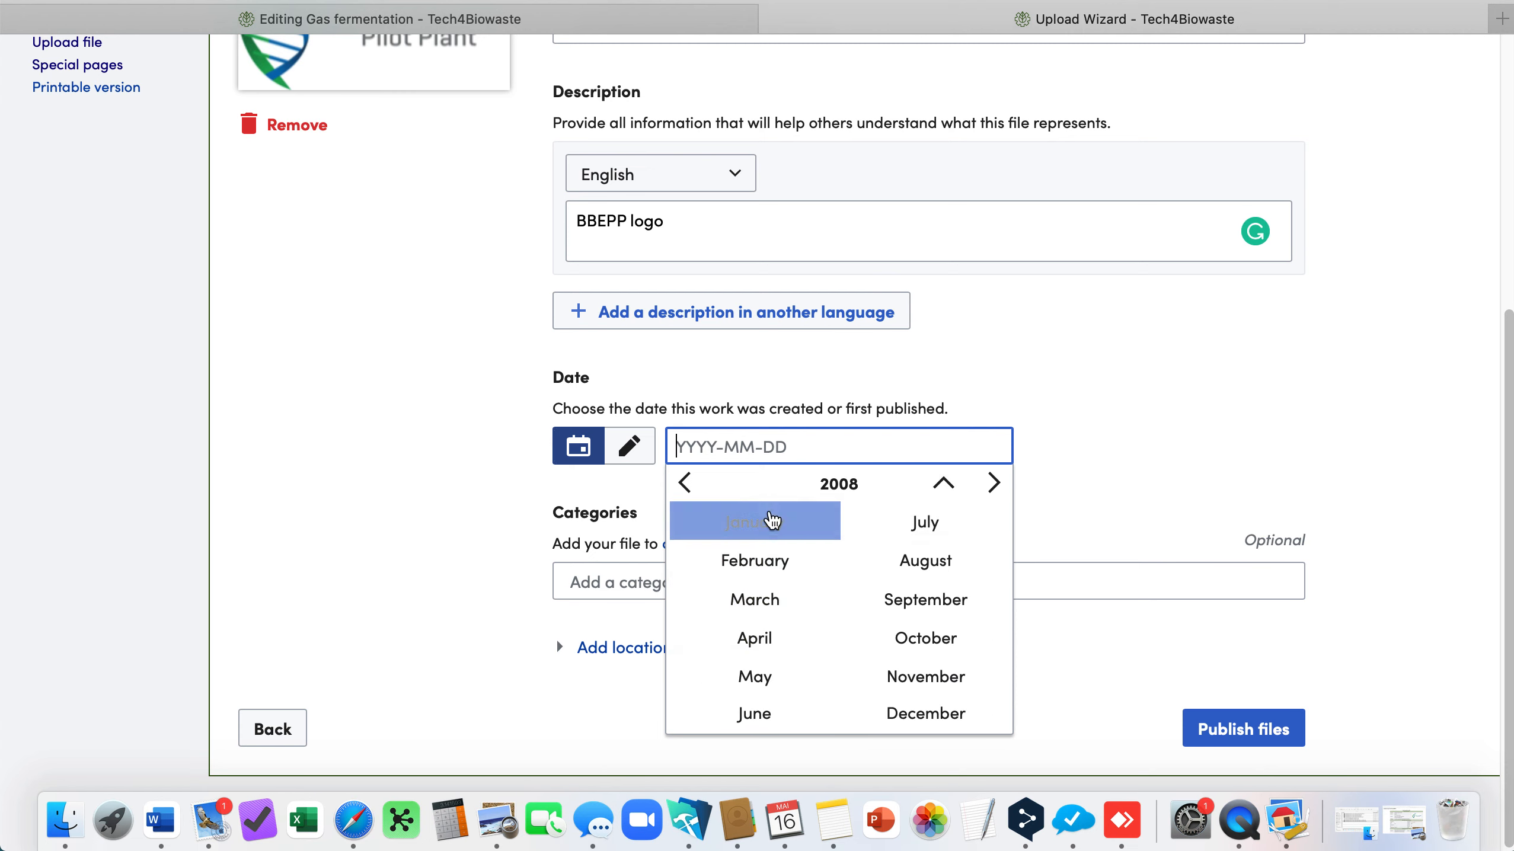
click(772, 521)
click(788, 550)
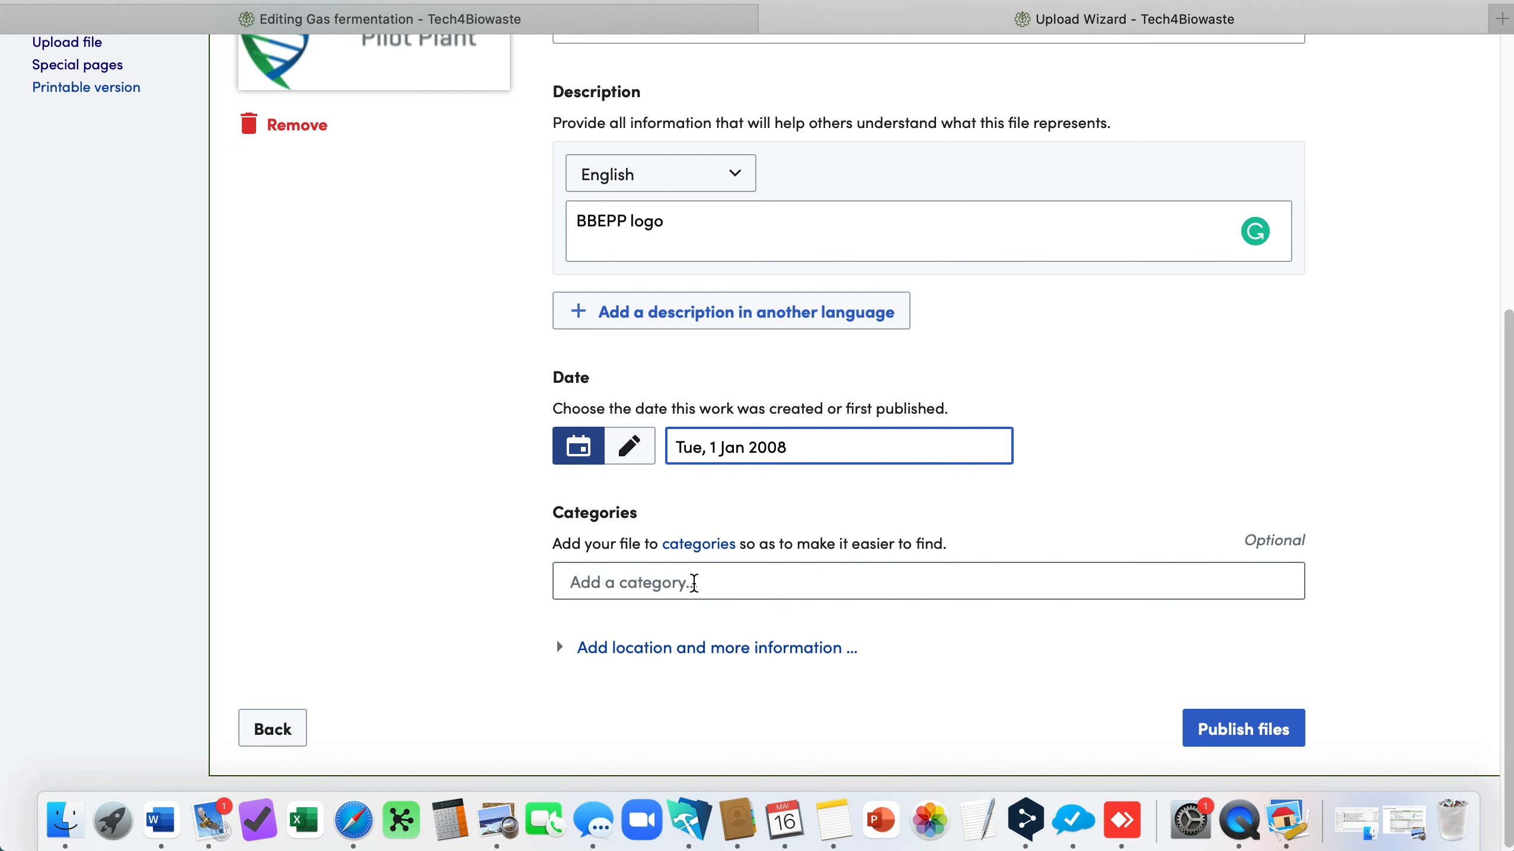
Step: Publish the logo file without assigning any categories
click(1223, 728)
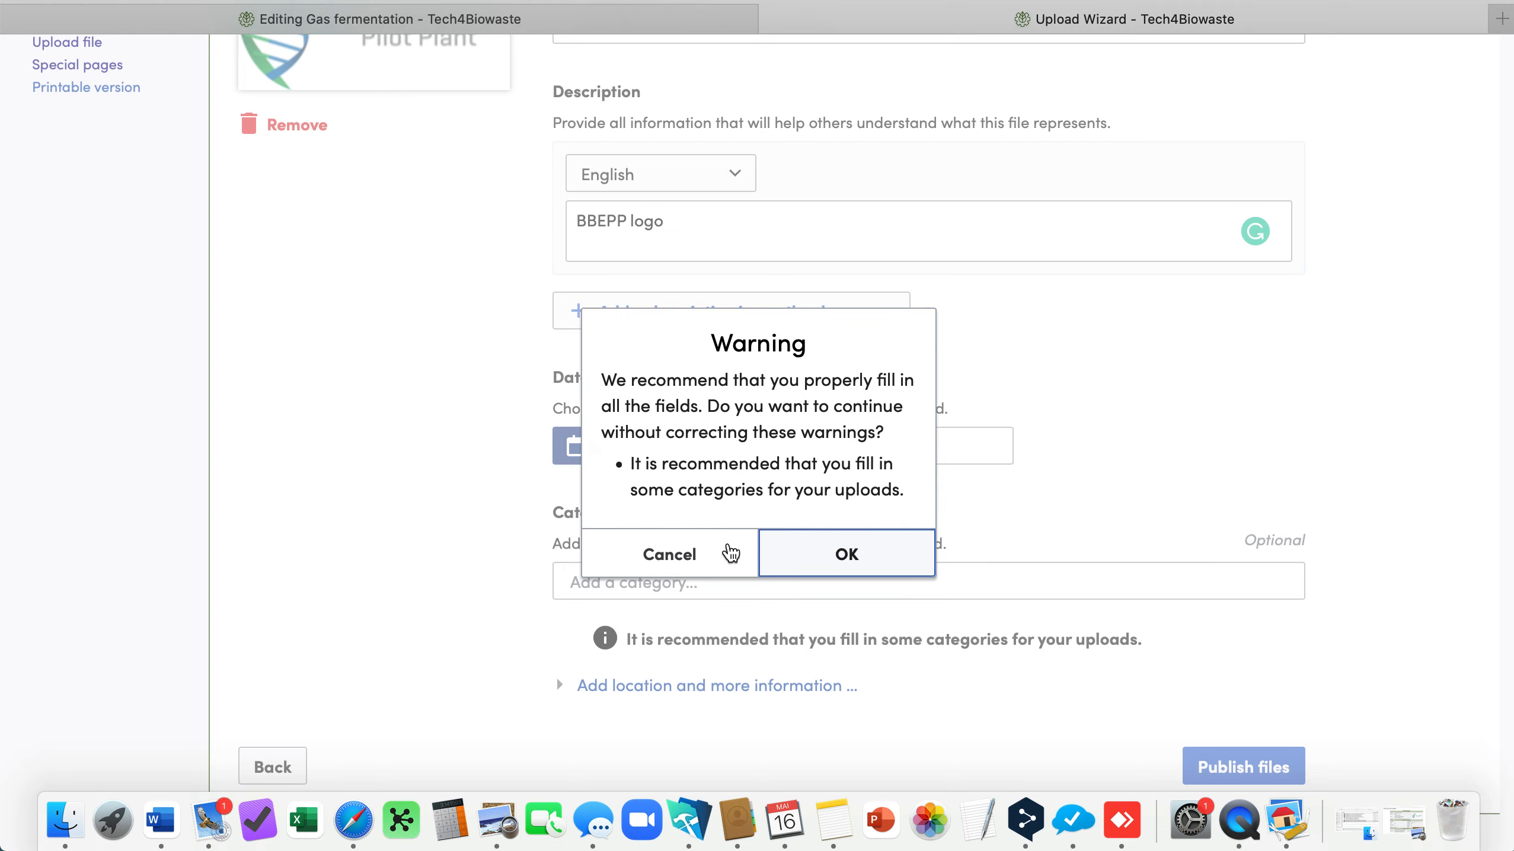
click(864, 555)
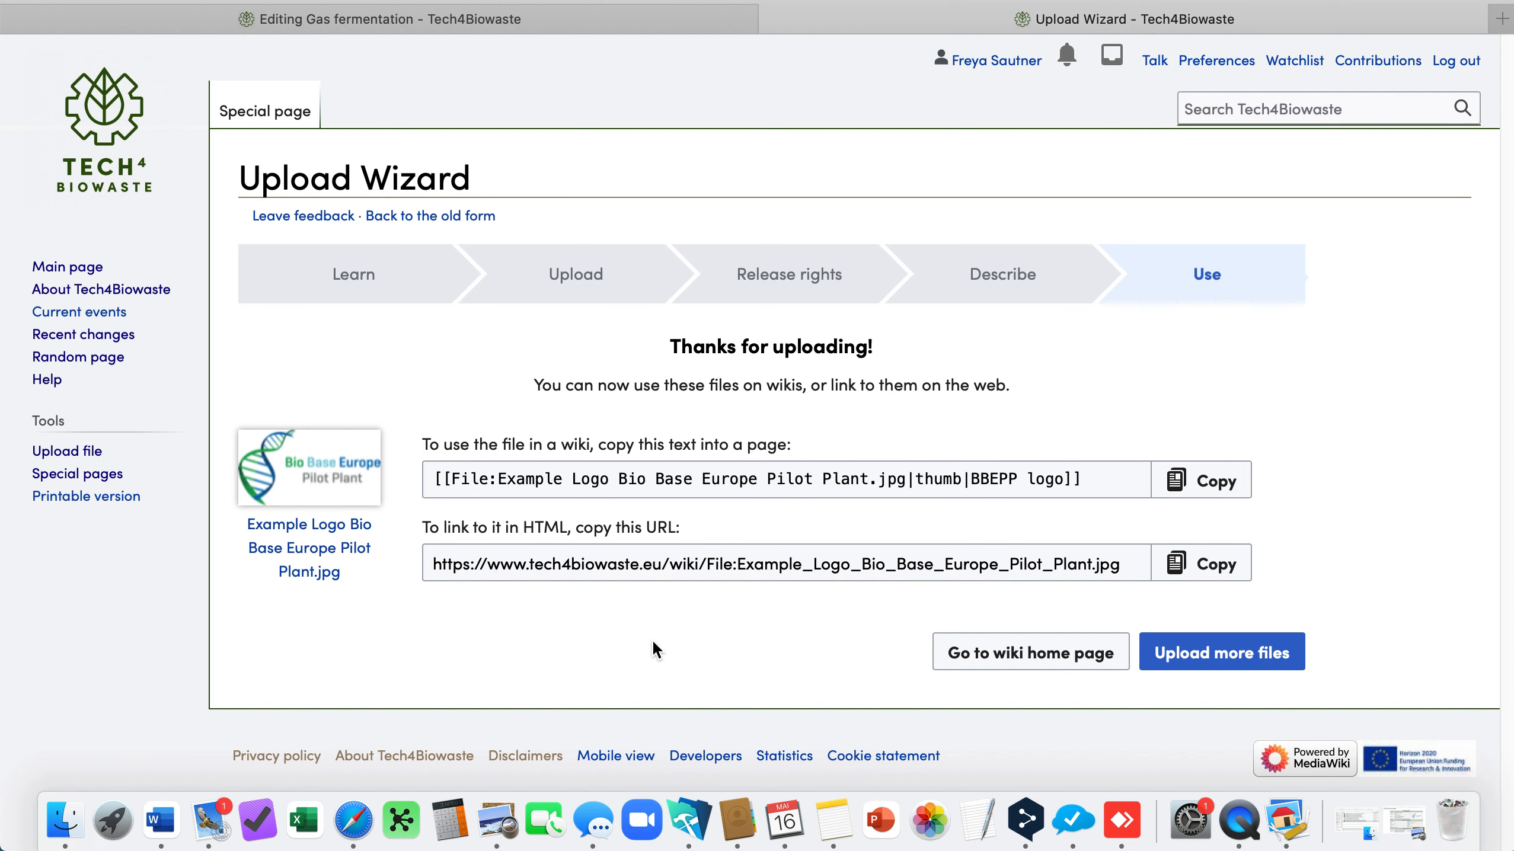
click(739, 567)
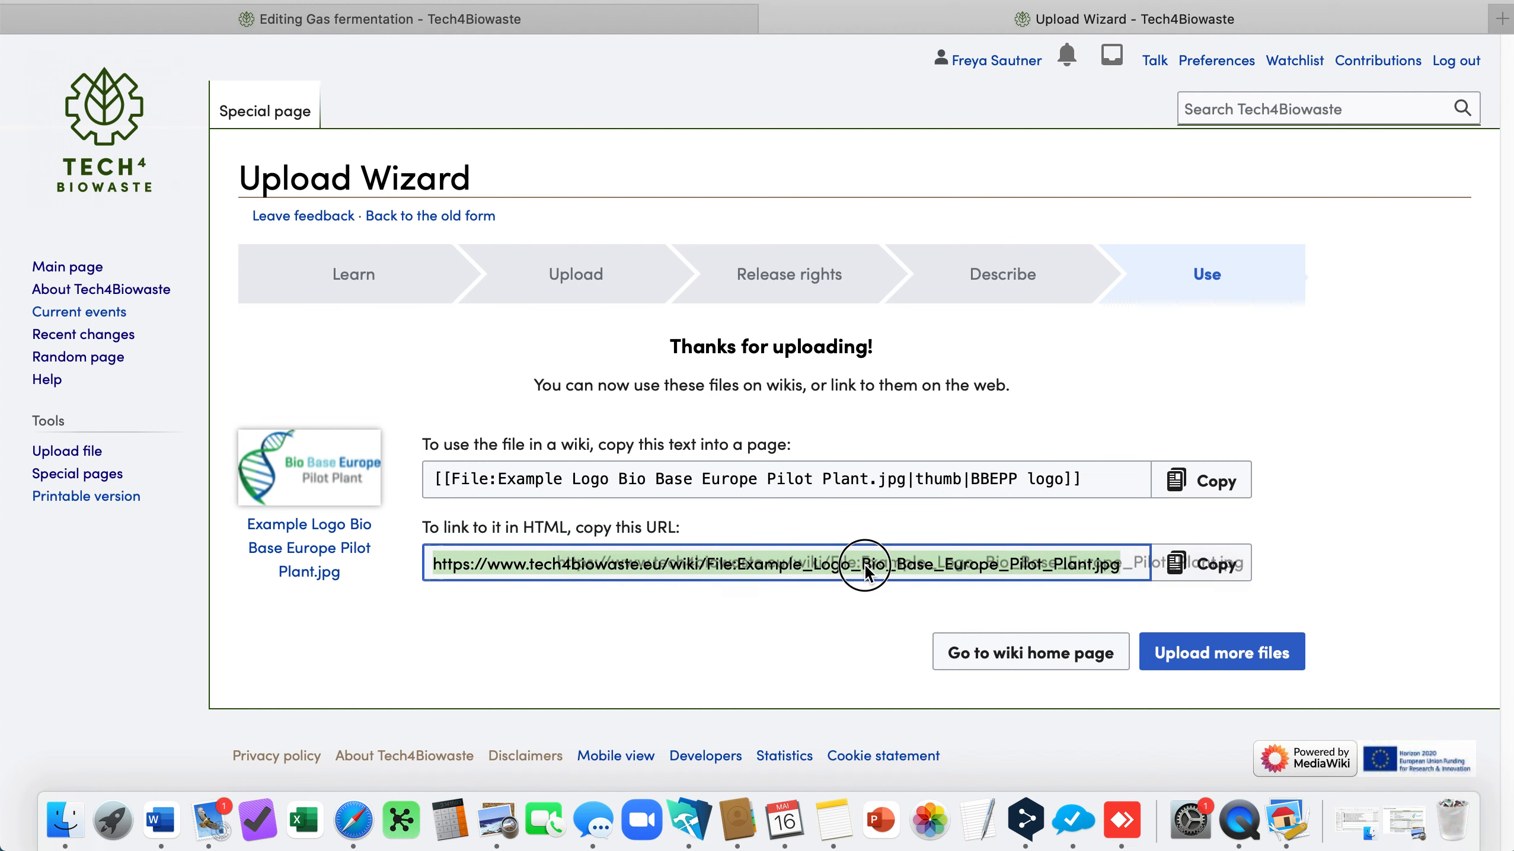
click(745, 564)
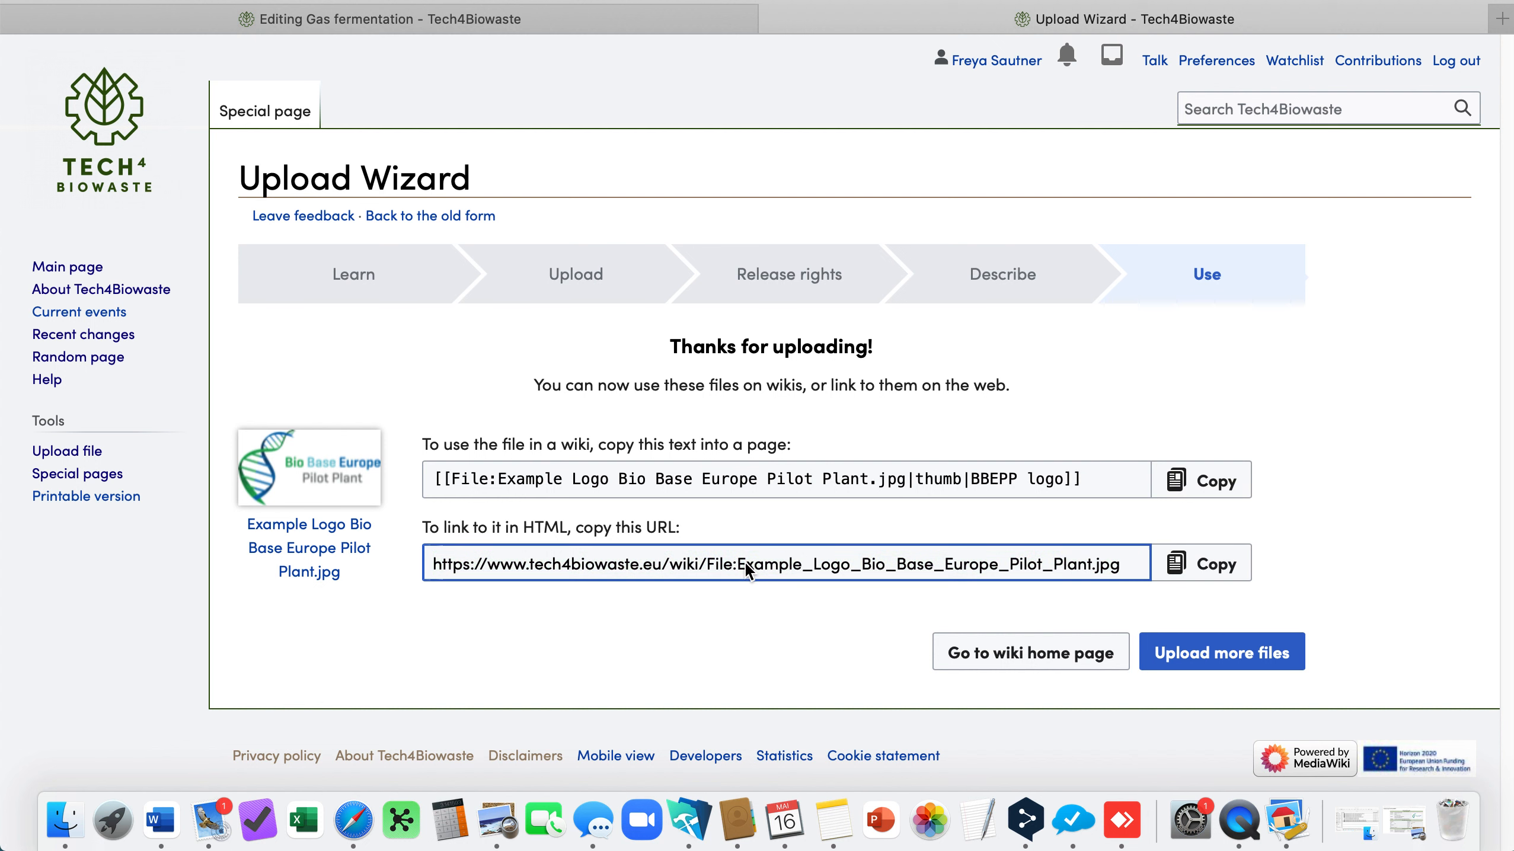
Step: Copy only the file name Example_Logo_Bio_Base_Europe_Pilot_Plant.jpg from the uploaded logo's HTML link
drag(739, 564, 1135, 573)
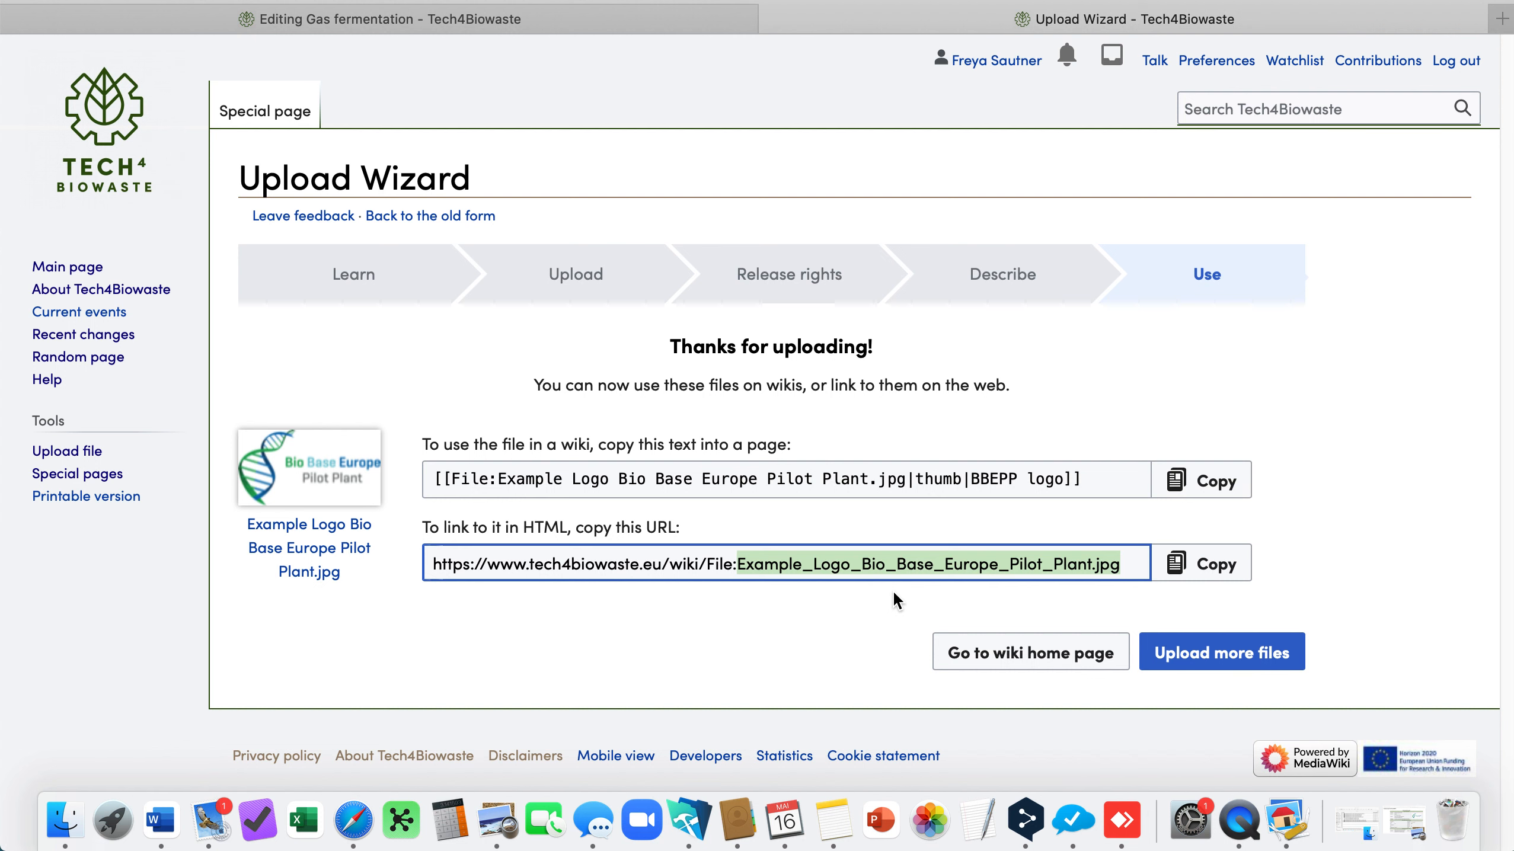
right_click(911, 558)
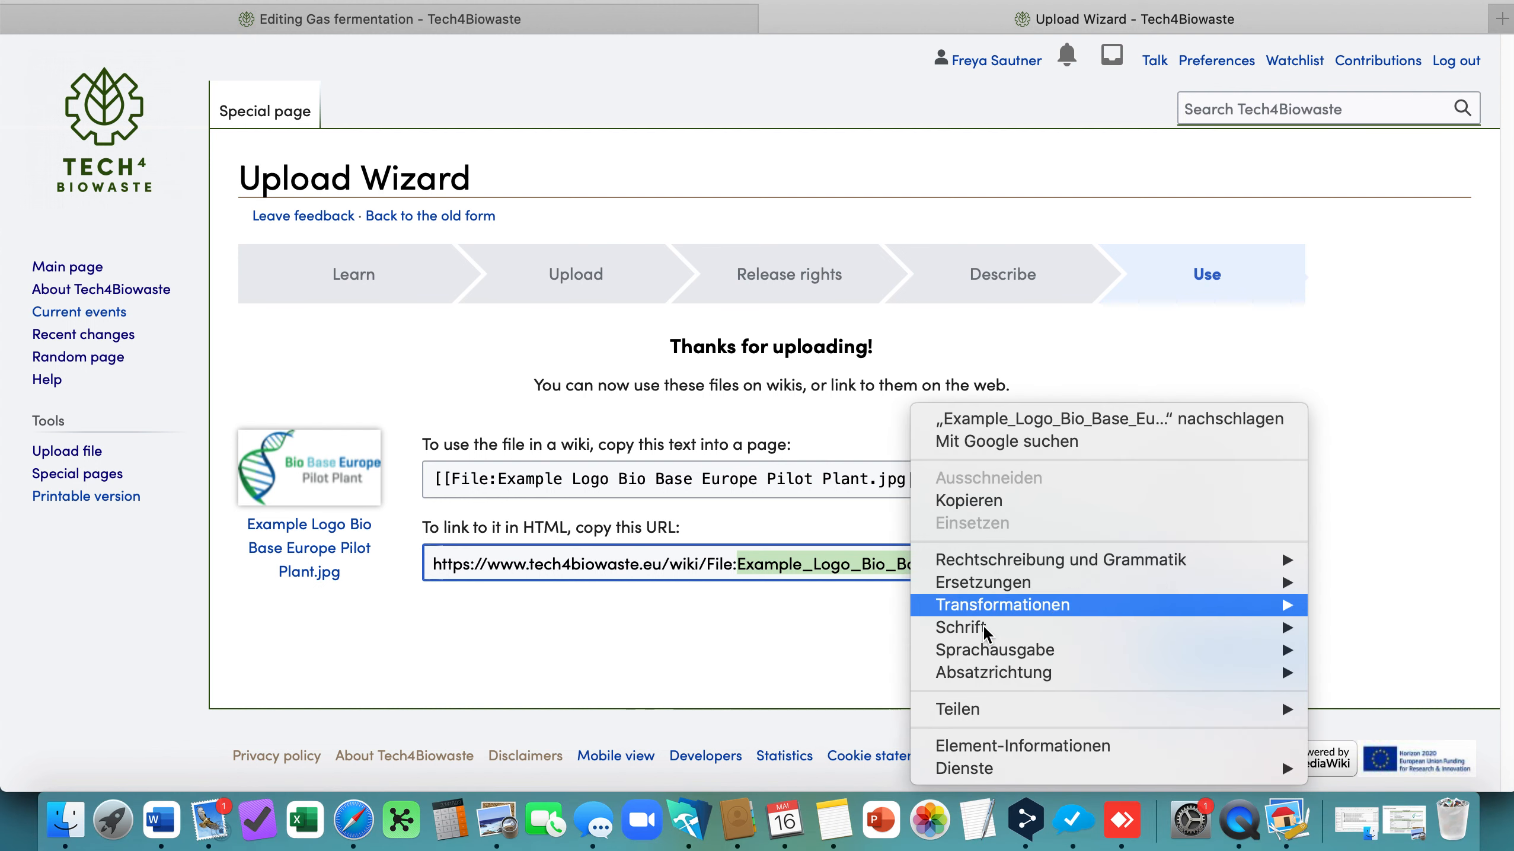
mouse_move(999, 637)
click(847, 590)
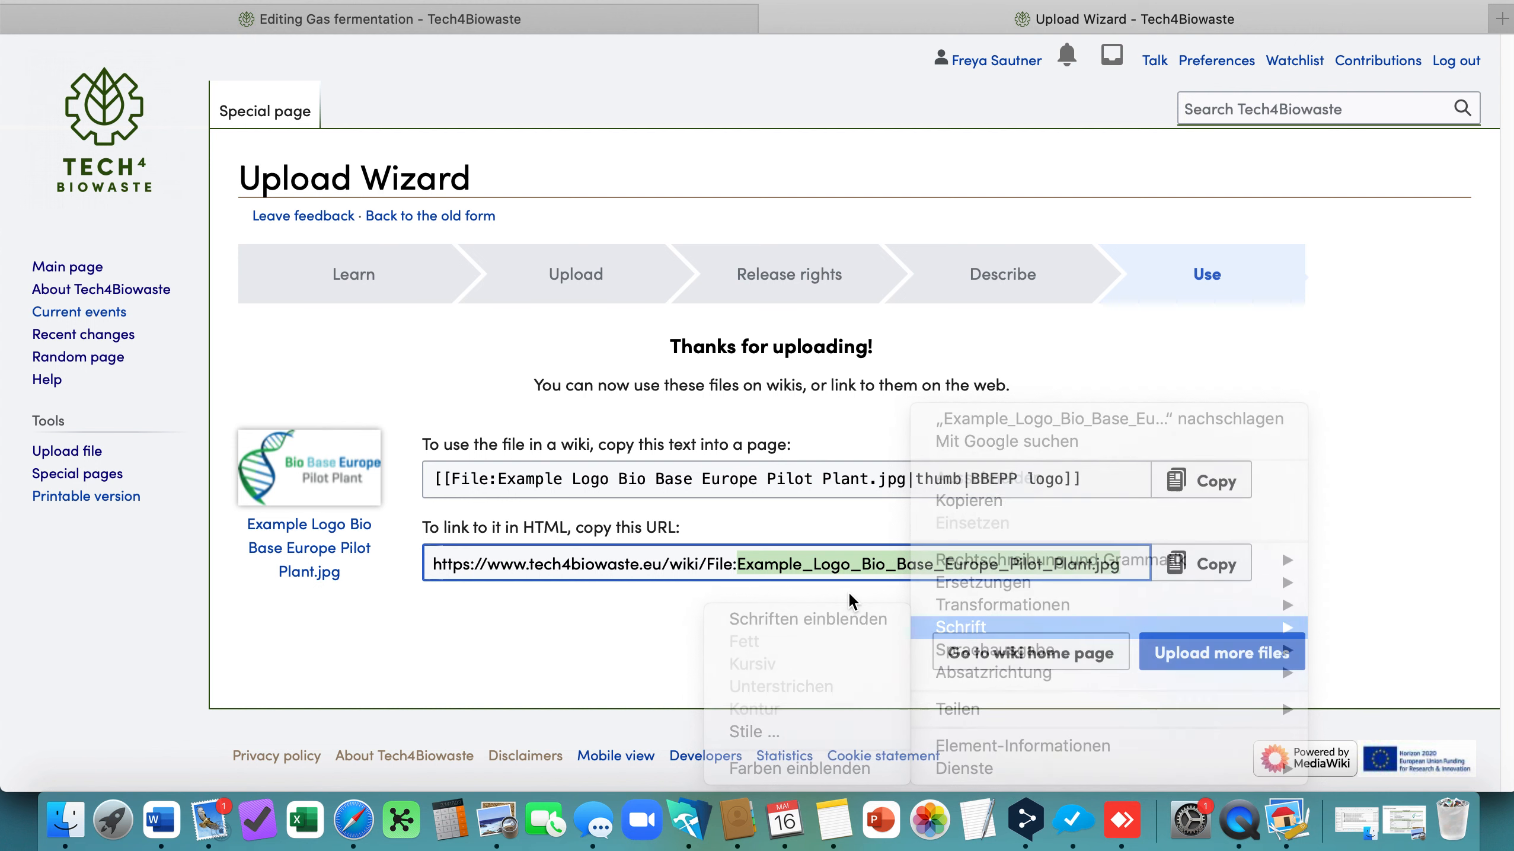
key(super+c)
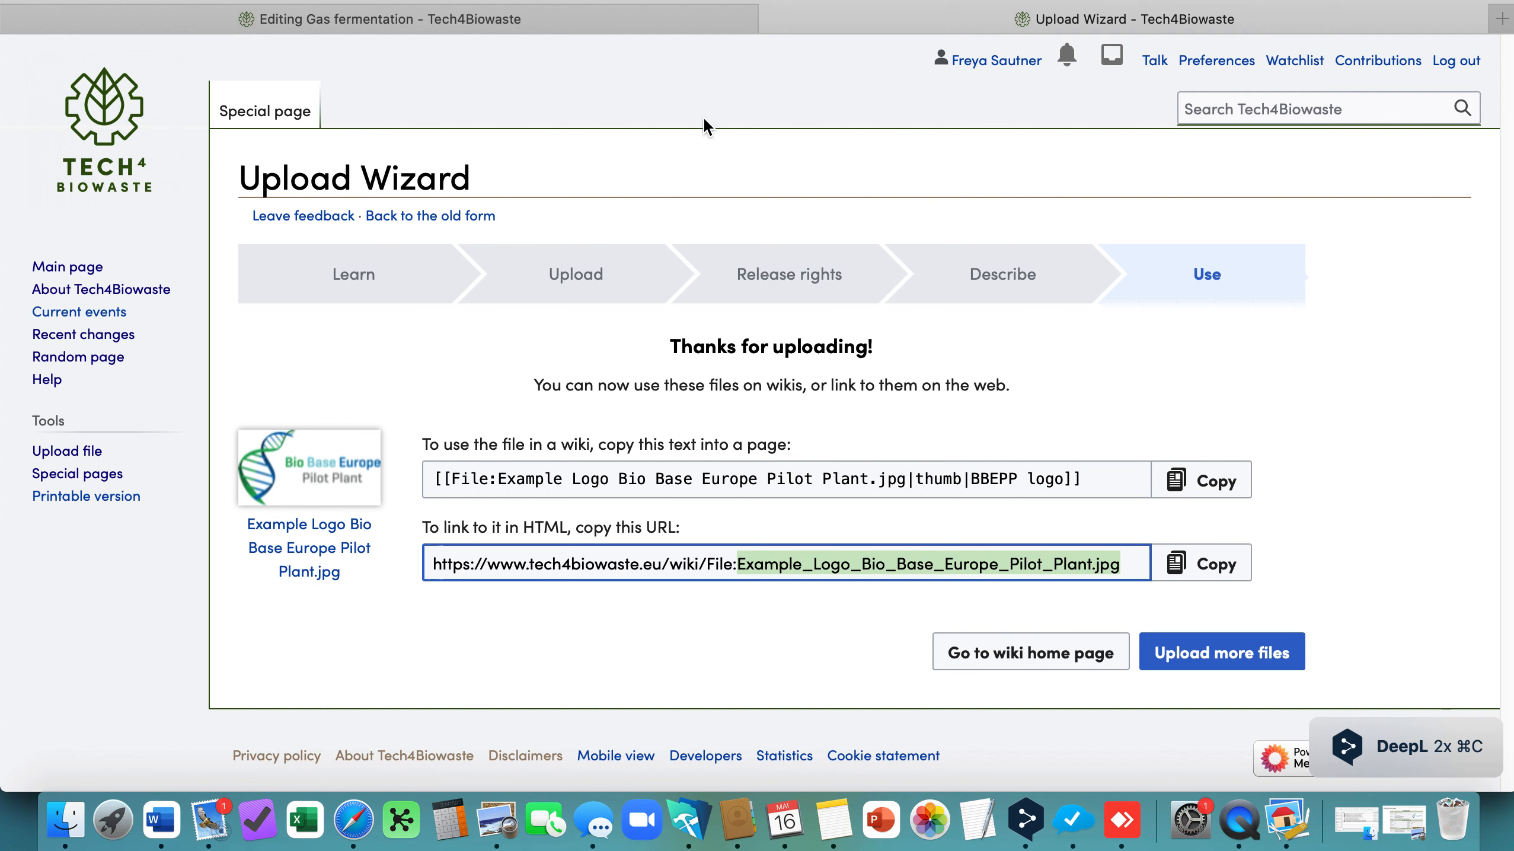
Step: Return to the Gas fermentation page being edited and open the Bio Base Europe Pilot Plant (BBEPP) provider infobox template for editing
click(561, 21)
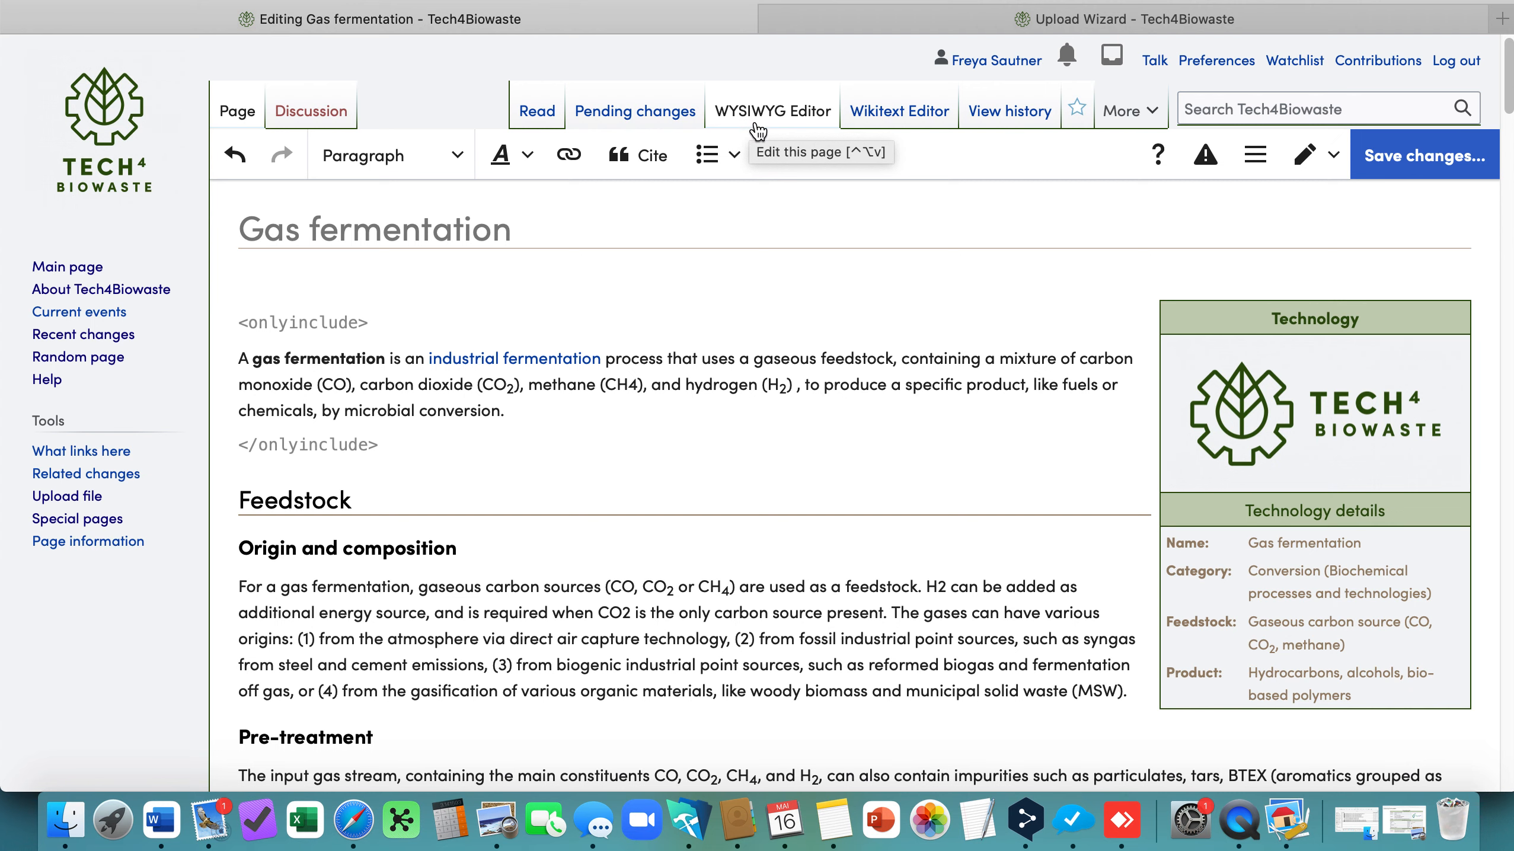
scroll(528, 400, down, 15)
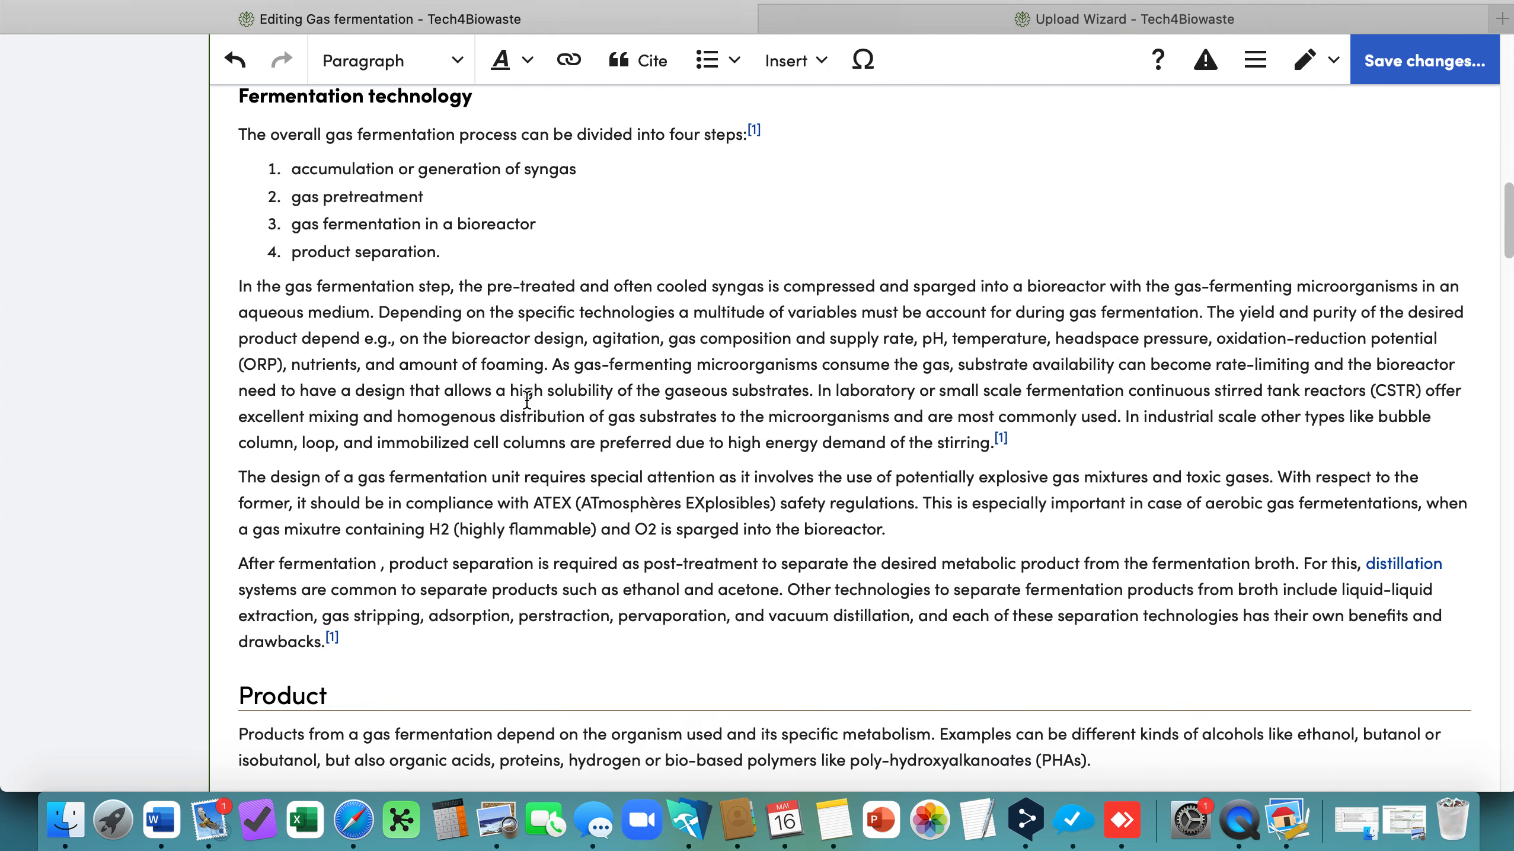
scroll(527, 400, down, 20)
scroll(526, 398, up, 5)
scroll(527, 405, down, 3)
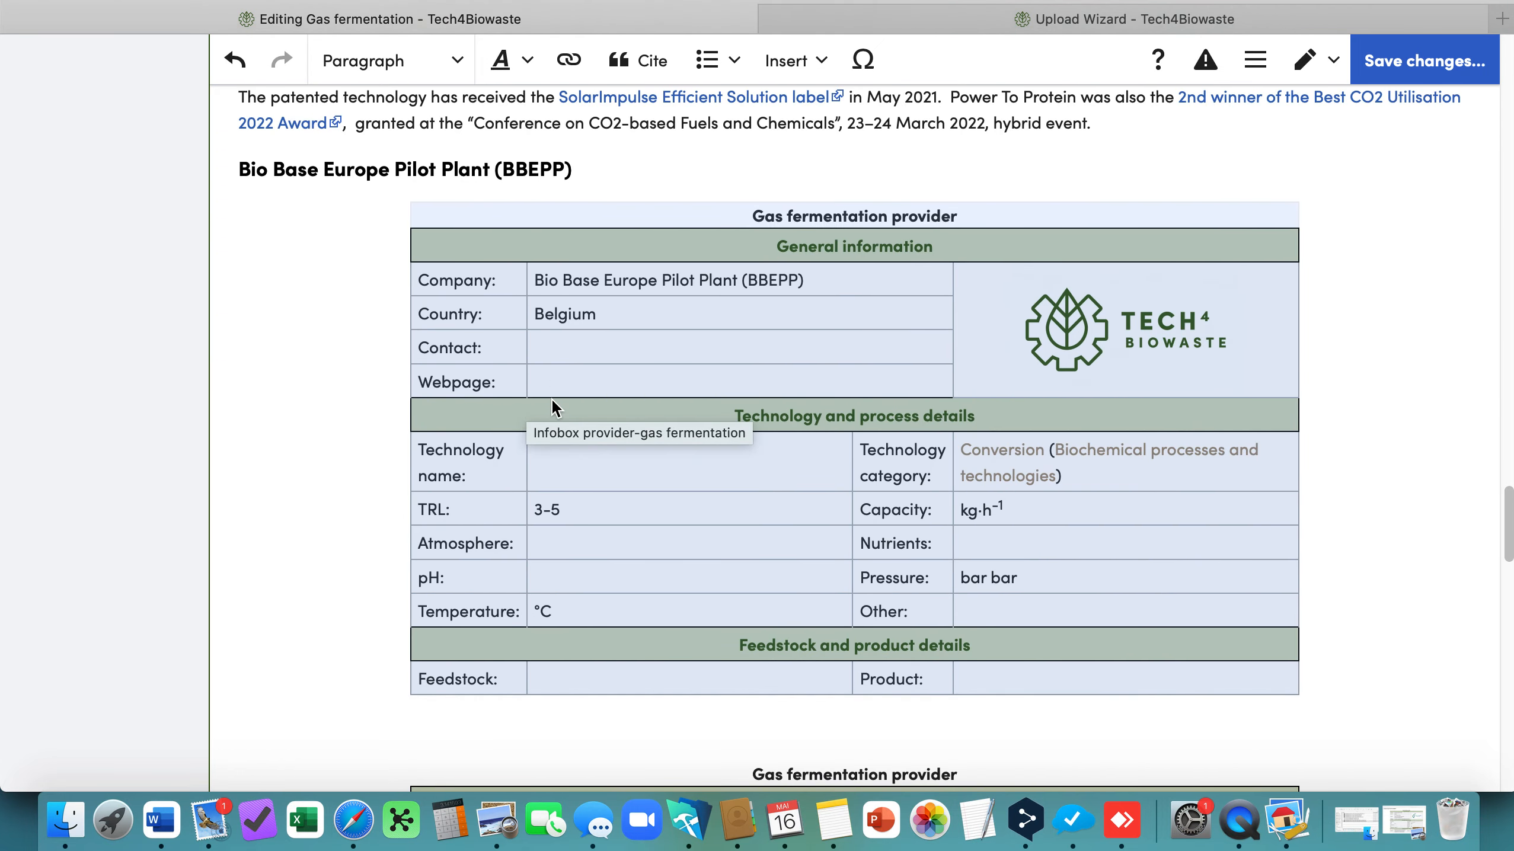
click(1045, 254)
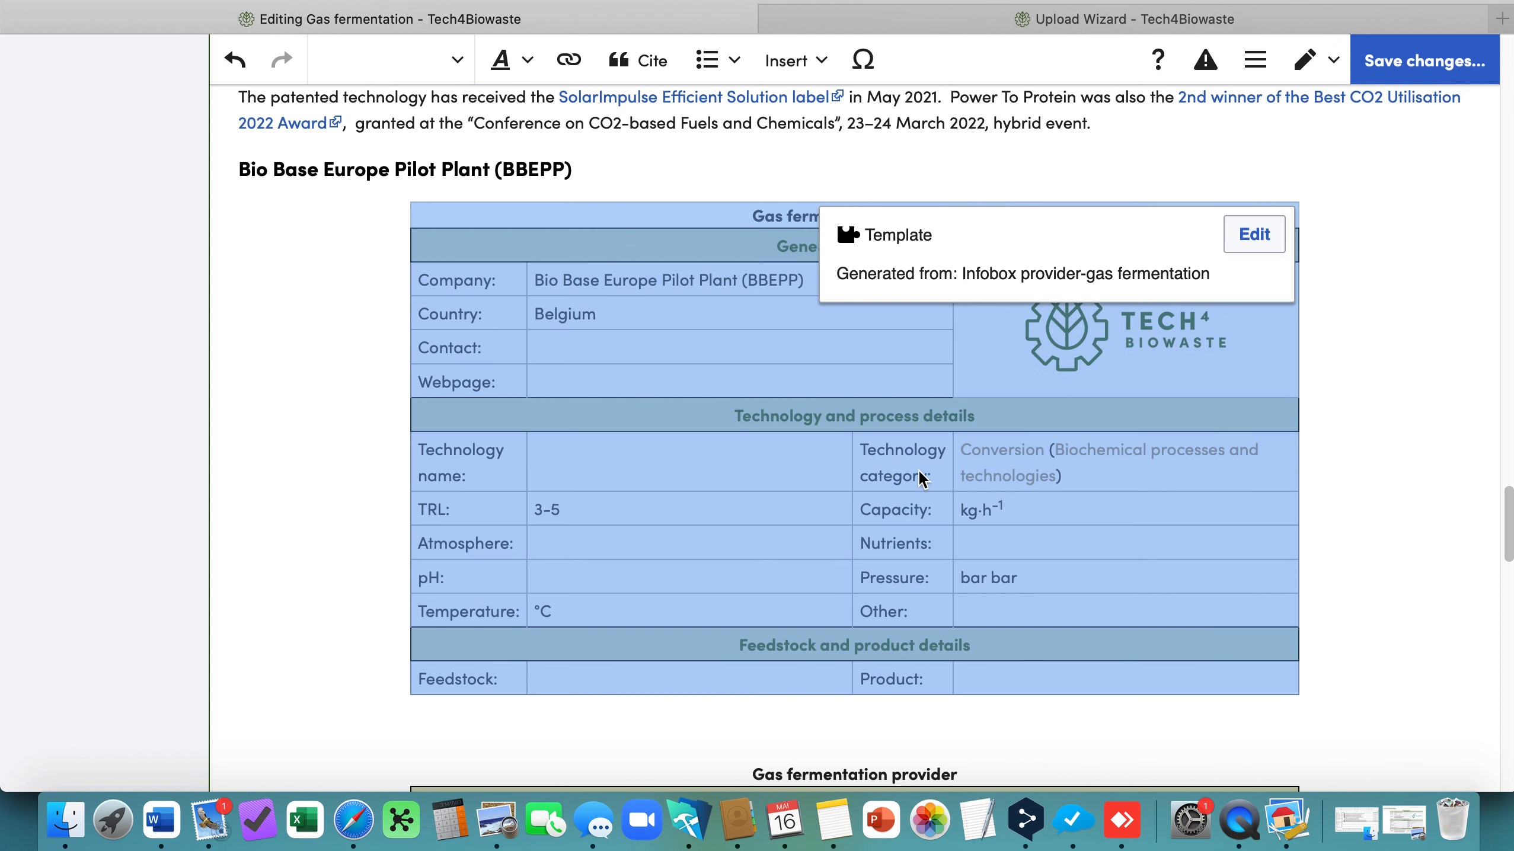
click(1257, 236)
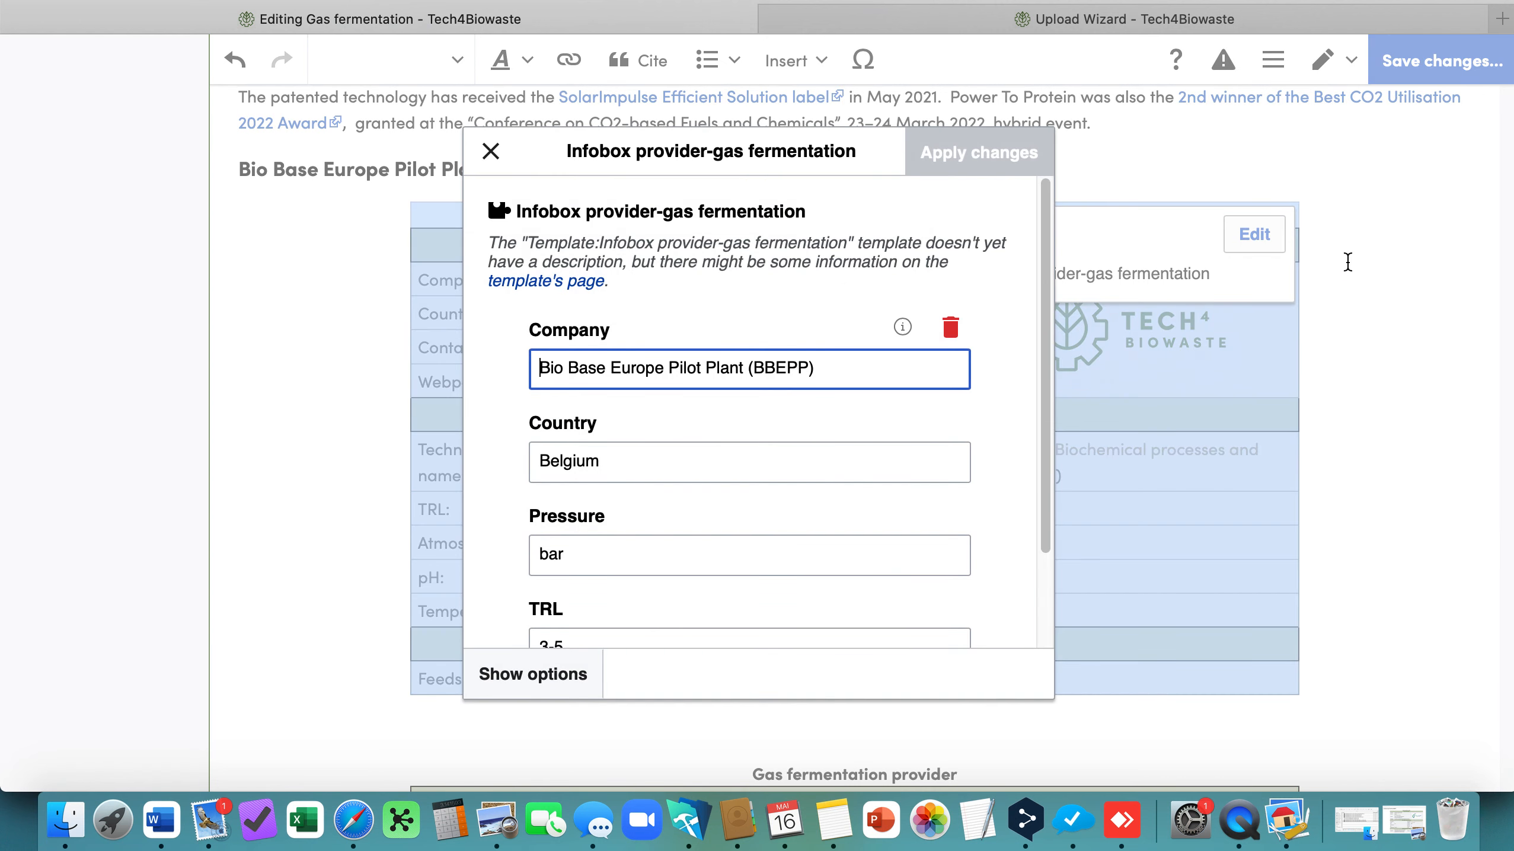
Step: Add the Image field to the infobox with the copied file name Example_Logo_Bio_Base_Europe_Pilot_Plant.jpg and apply the changes
scroll(854, 447, down, 3)
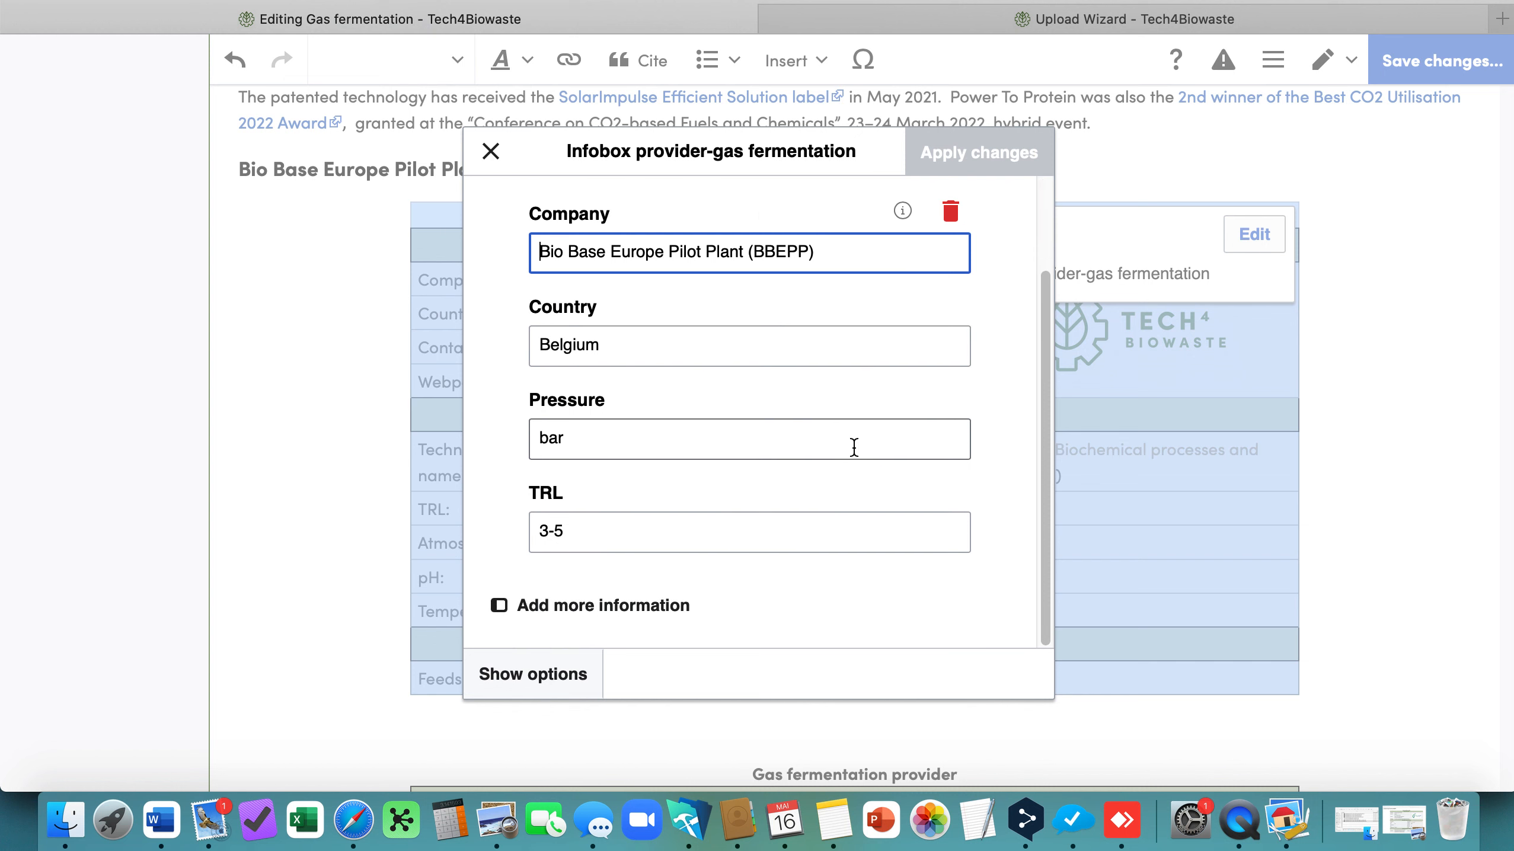
click(658, 611)
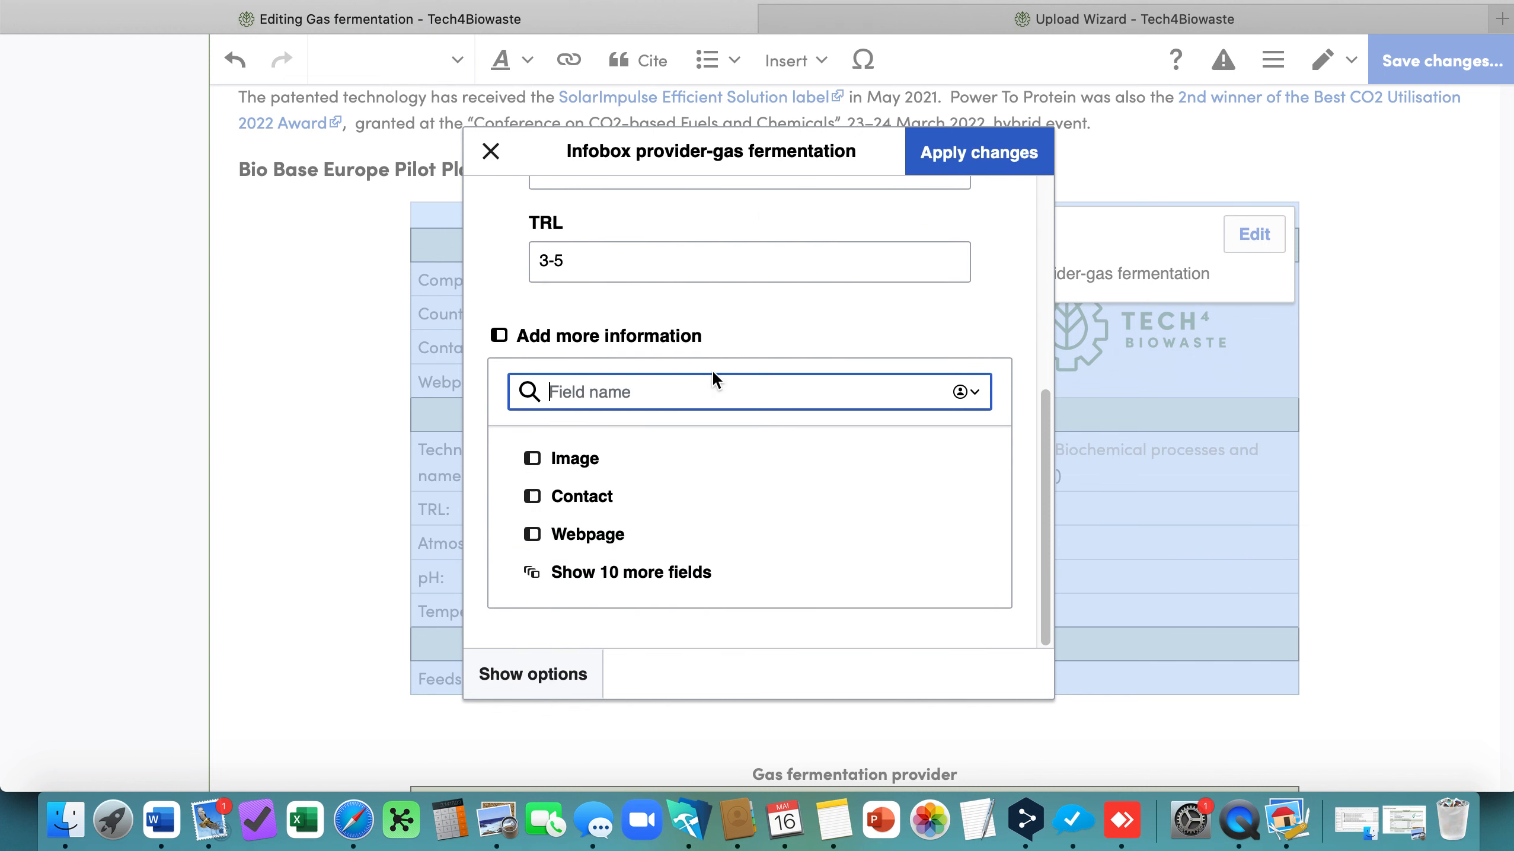
click(745, 464)
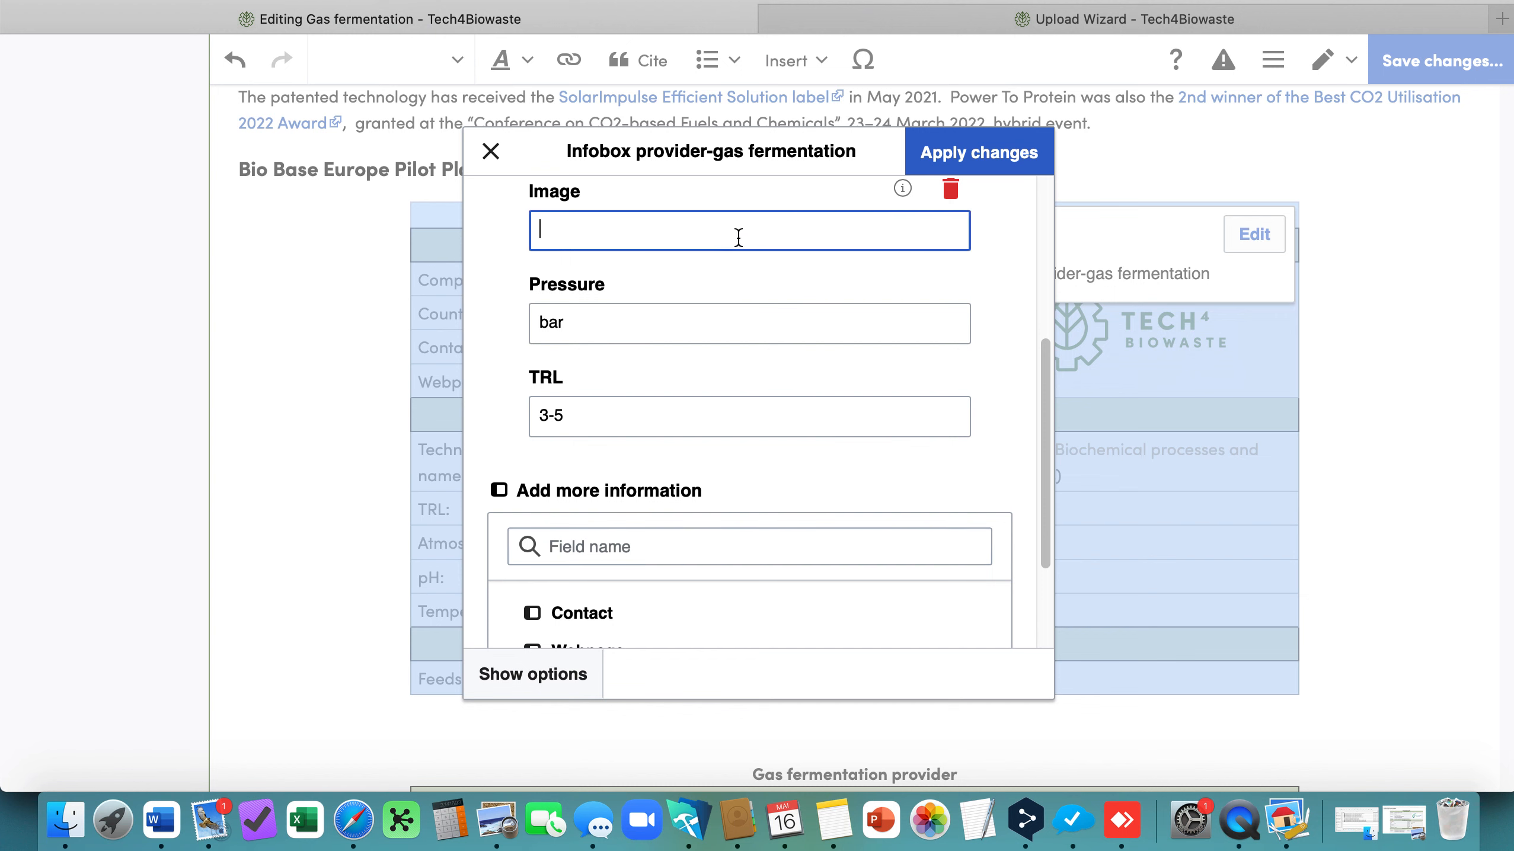
key(super+v)
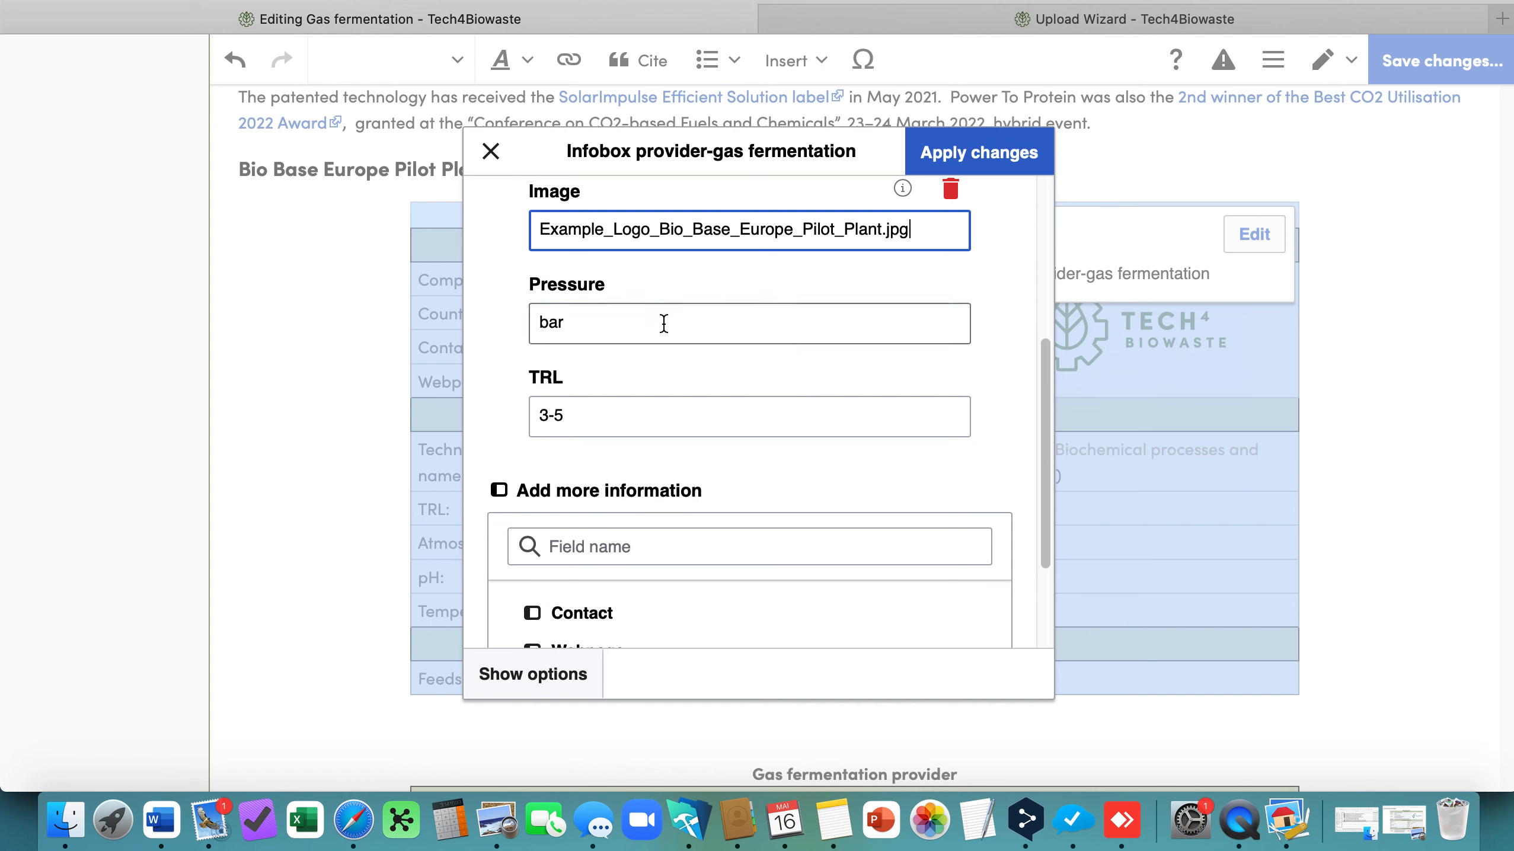
scroll(686, 519, down, 1)
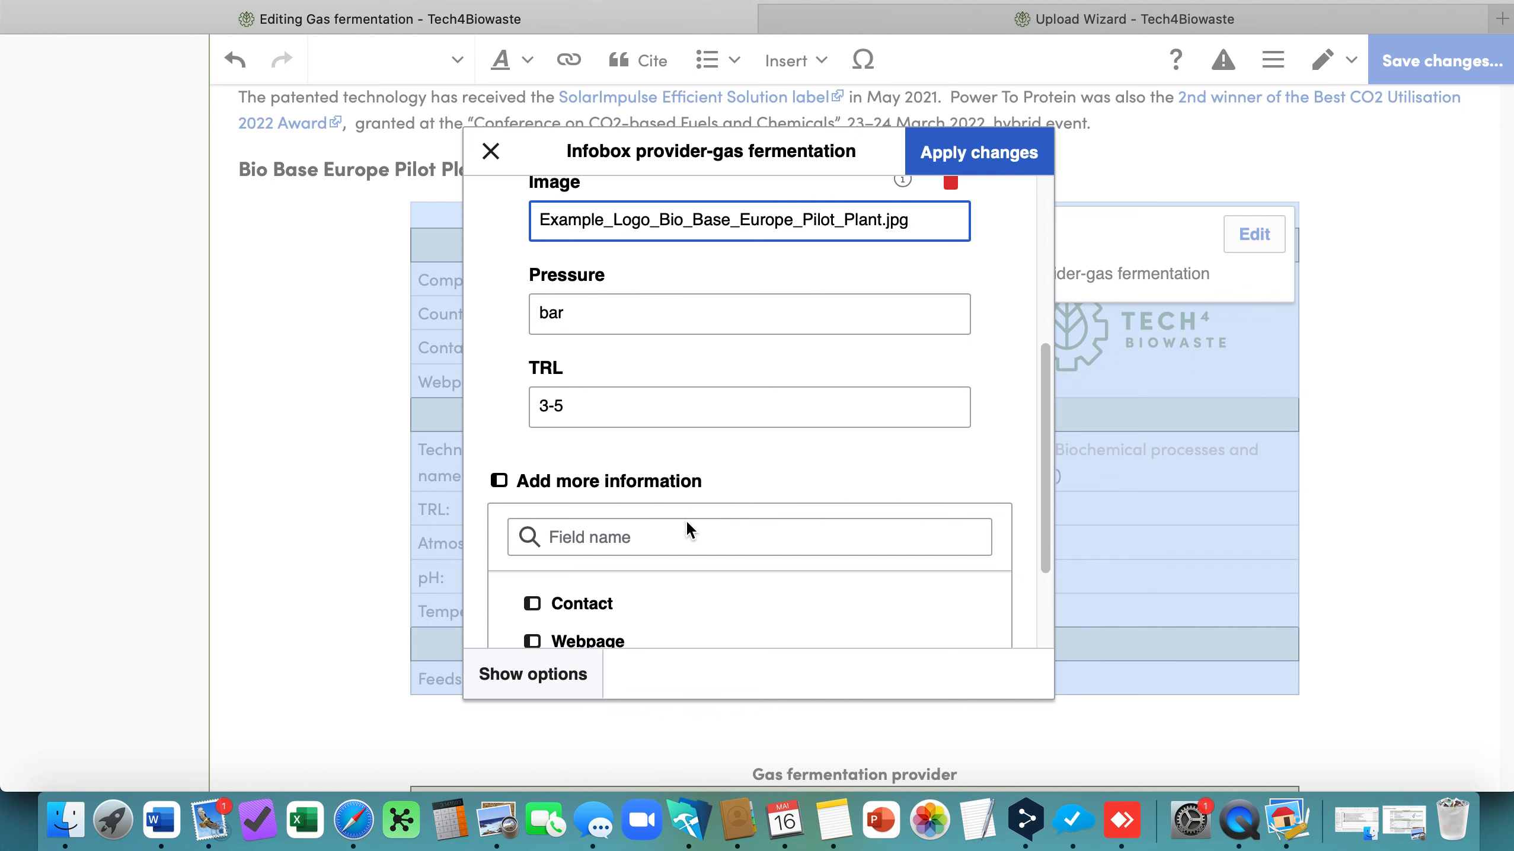
click(1007, 178)
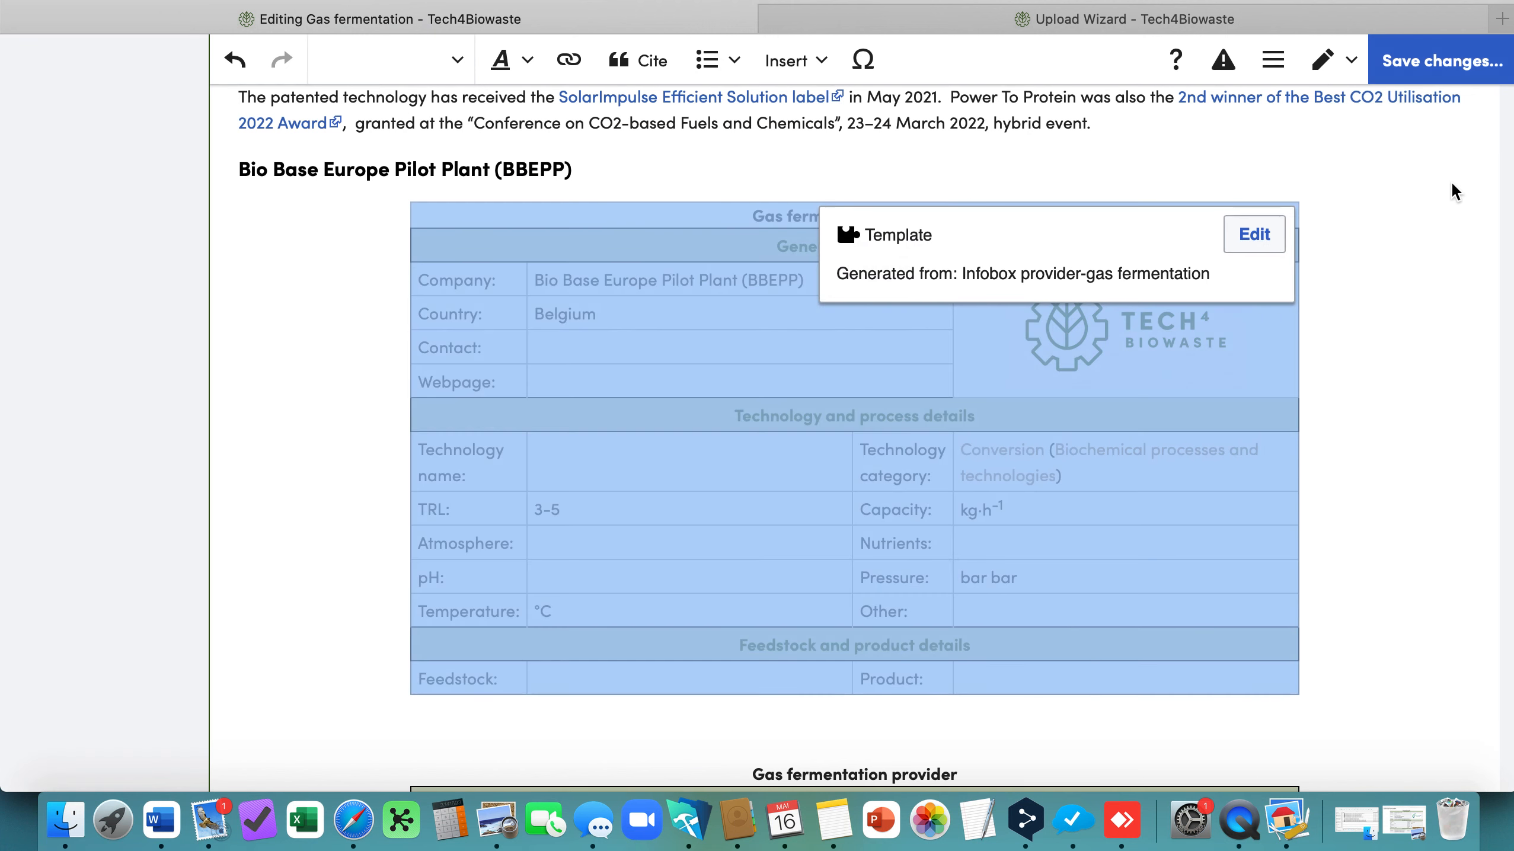